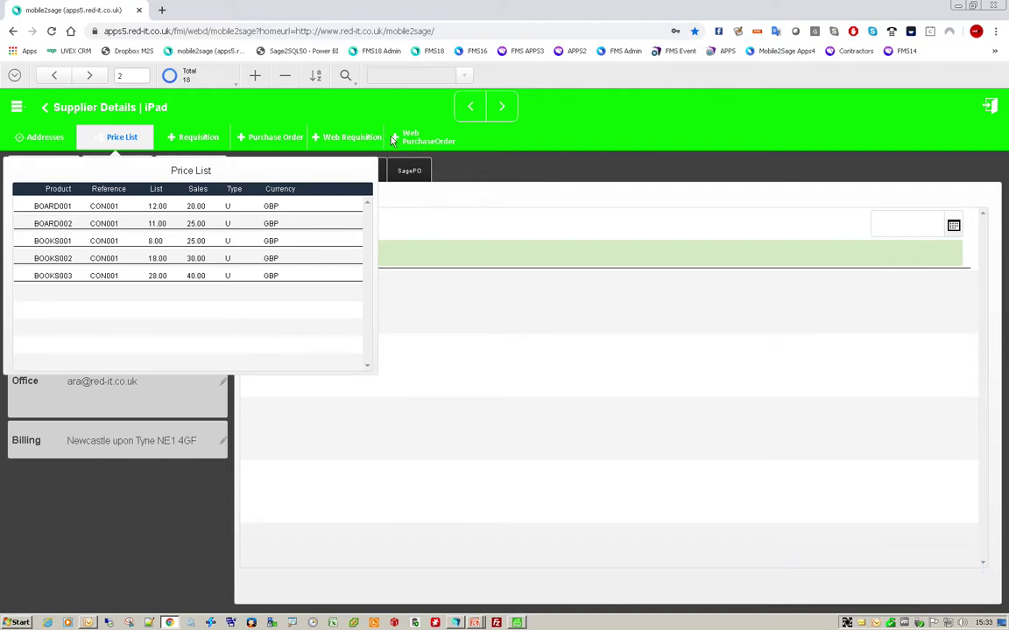
Create a web purchase order for Concept Stationery Supplies and enter the supplier order reference
left_click(490, 145)
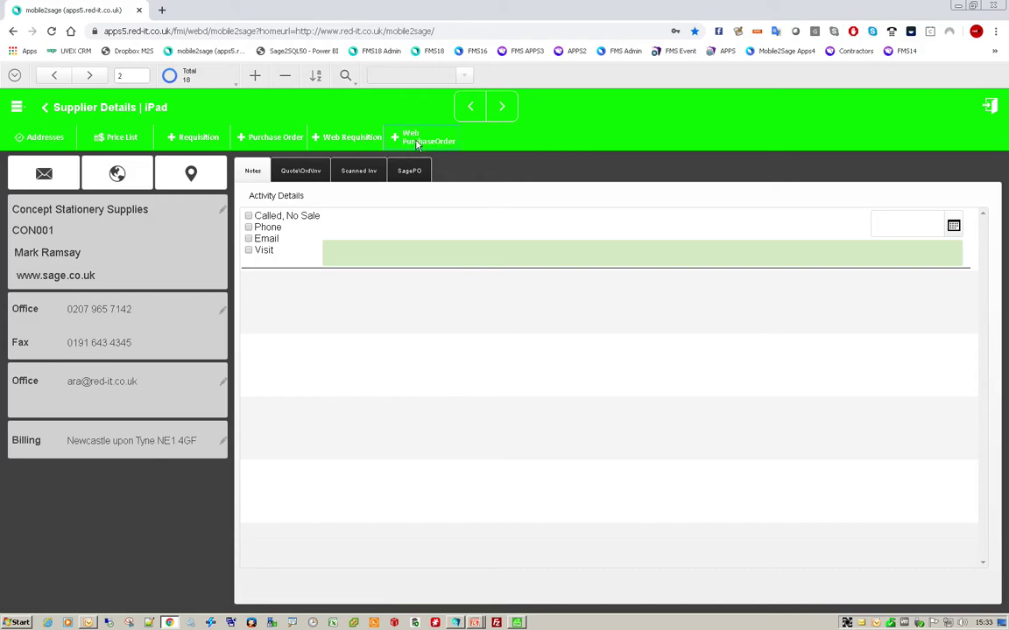
left_click(417, 146)
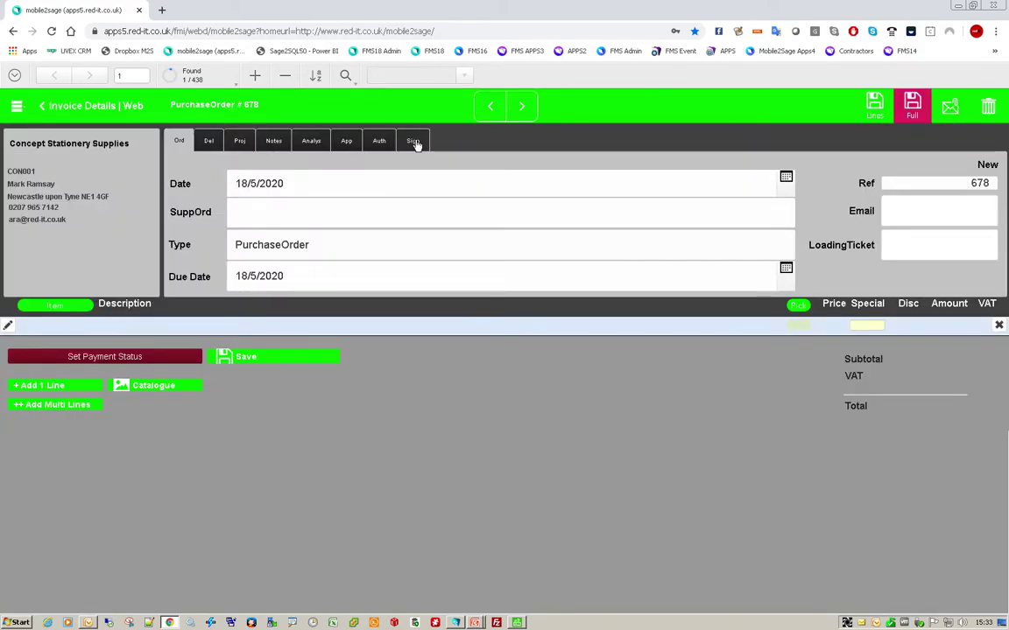
left_click(343, 212)
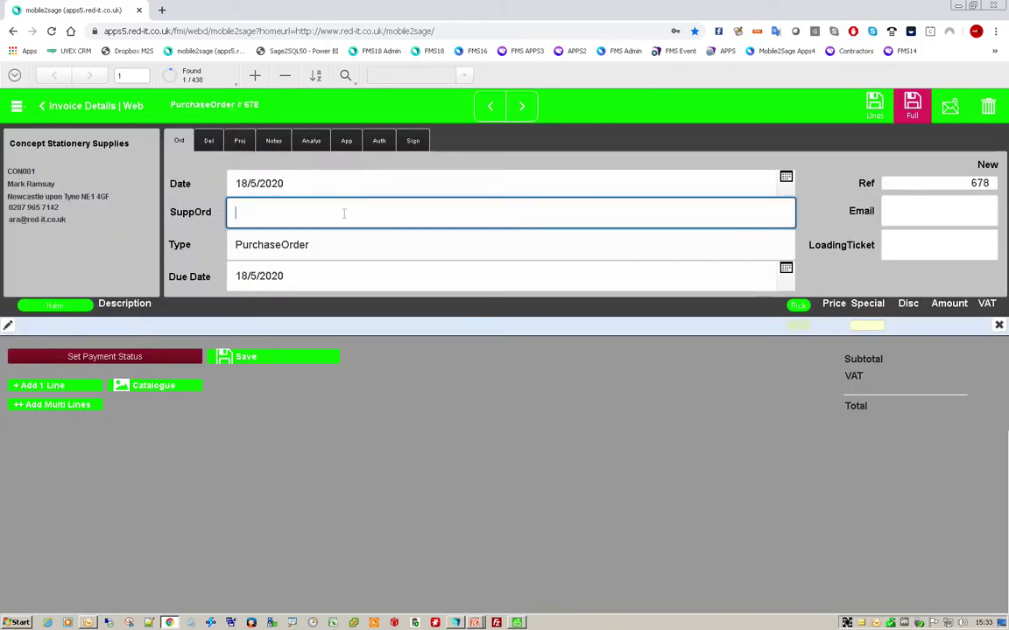
type("ARA1533")
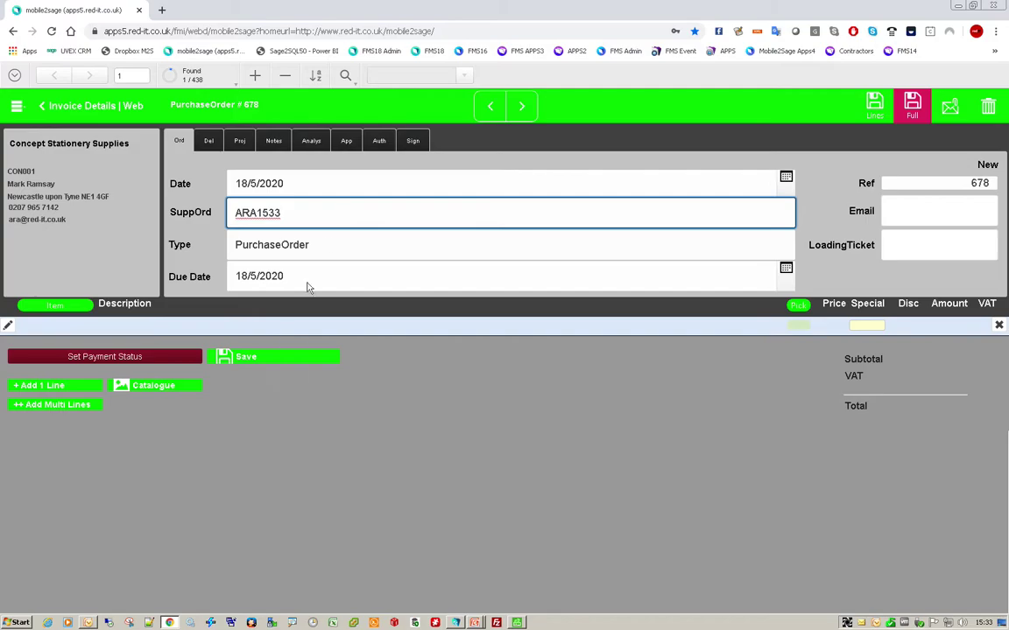
Add multiple product lines to the order: 2 of 1000, 4 of 11.34_BUTANE and 6 of 11.34_BUTANE_EMPTY
left_click(63, 403)
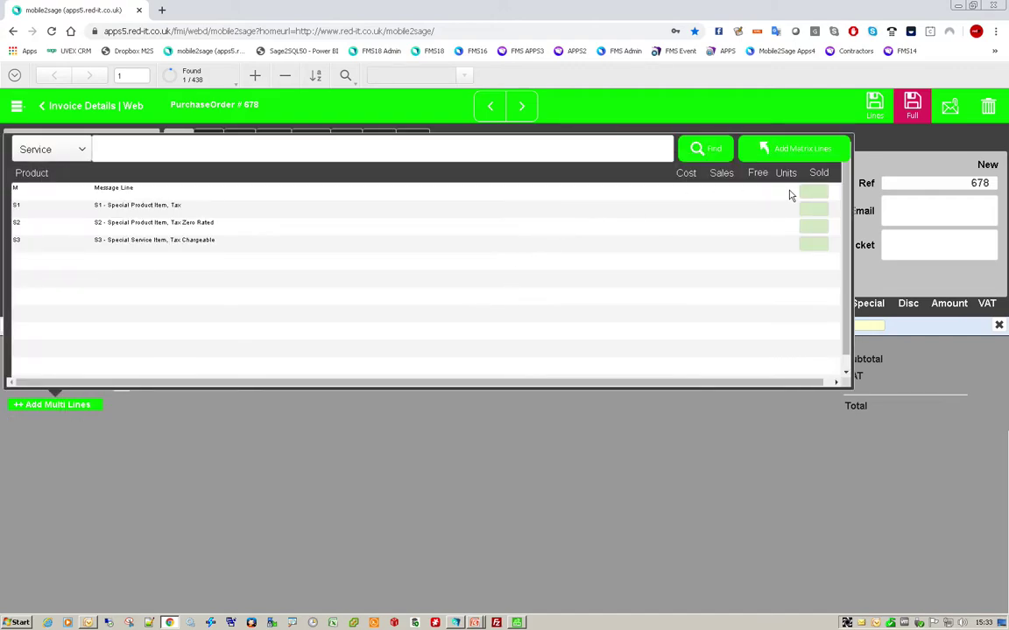
left_click(76, 150)
left_click(63, 177)
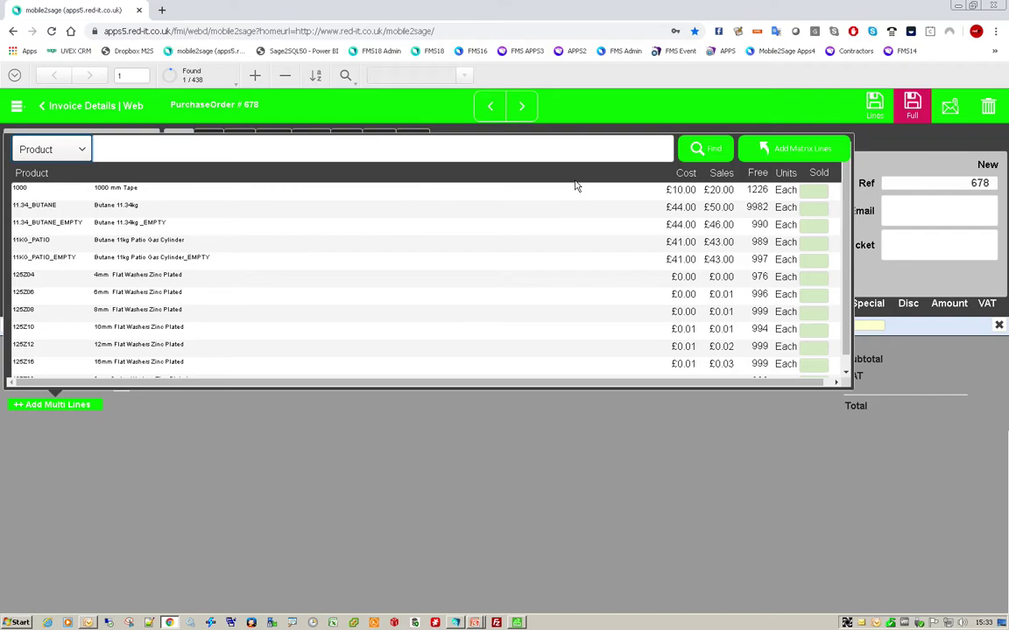
left_click(813, 191)
type("2")
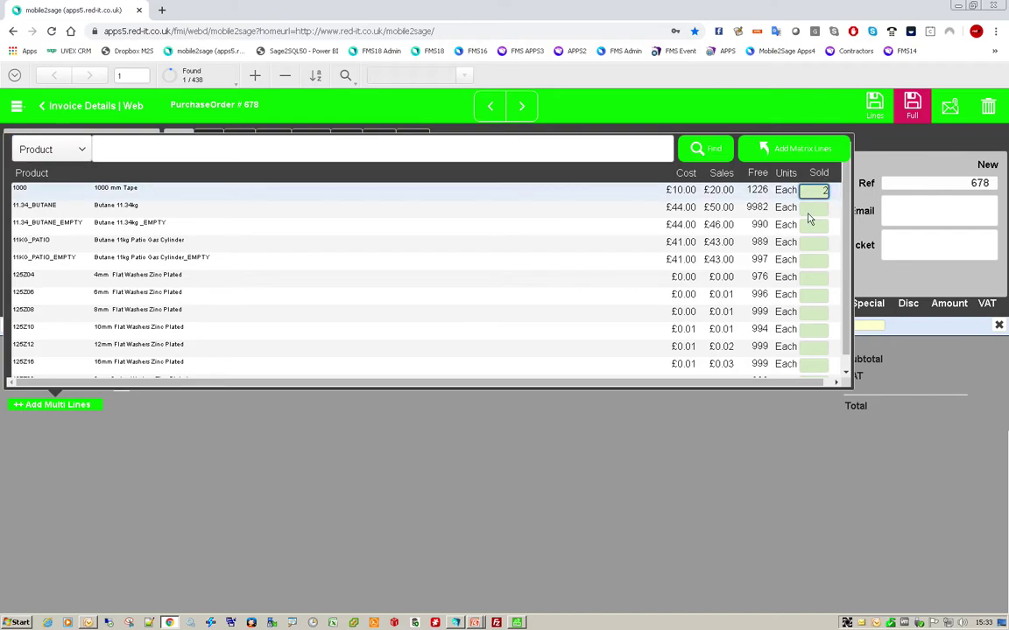
left_click(812, 208)
type("4")
left_click(814, 226)
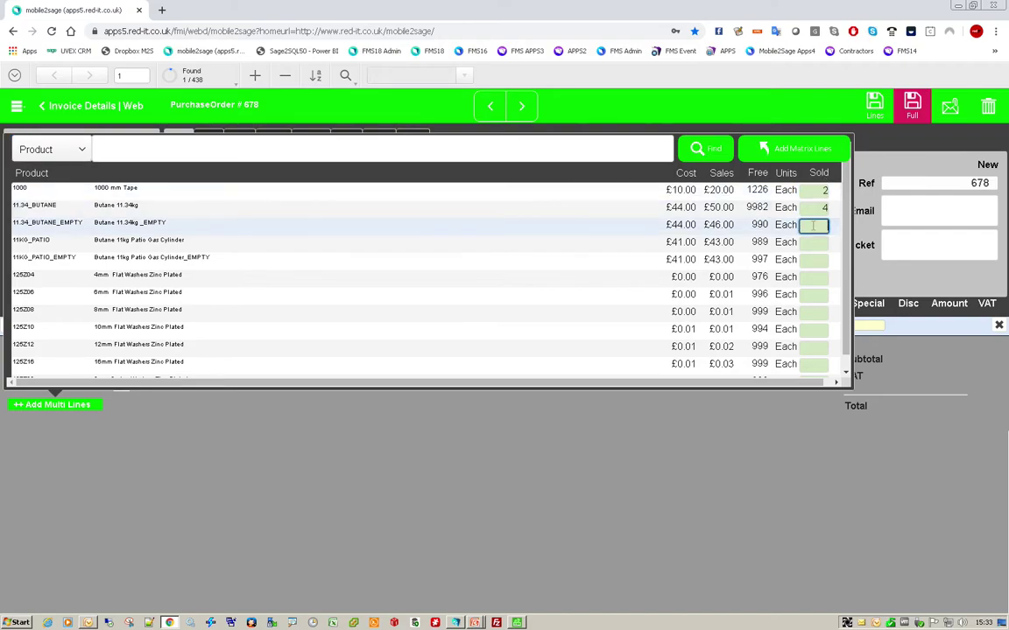
left_click(813, 244)
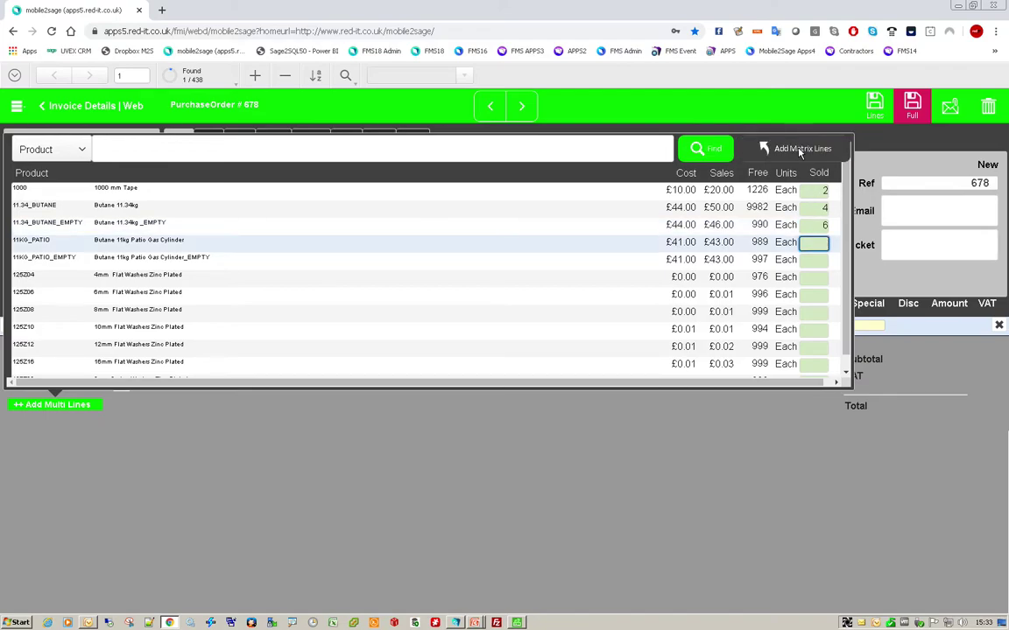
left_click(688, 413)
left_click(598, 366)
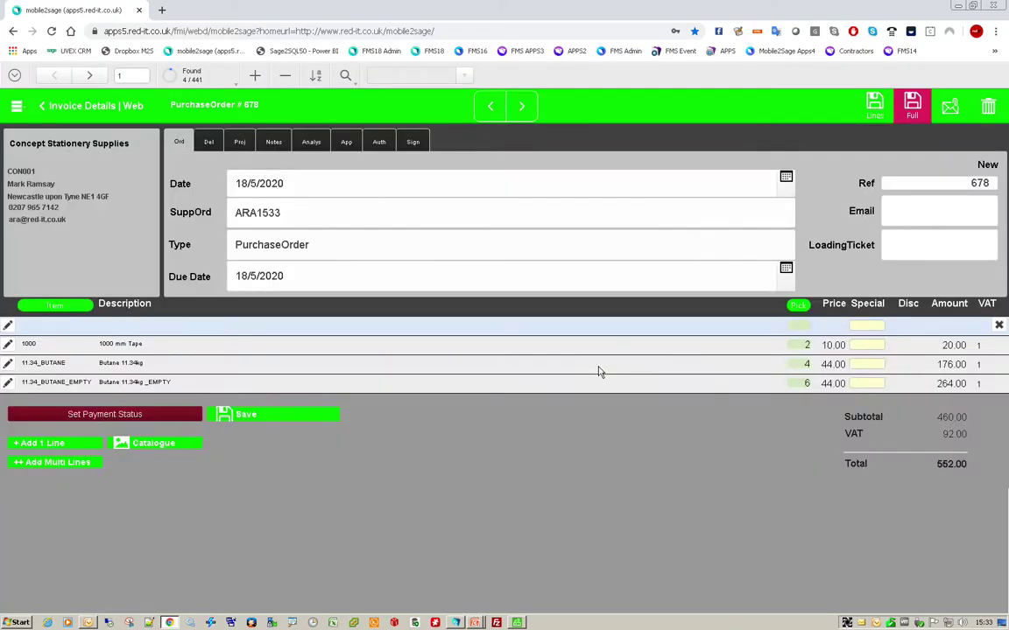
Add 10 of 11.34_BUTANE_EMPTY and 2 of 31003 from the catalogue, and fully save the purchase order
left_click(176, 446)
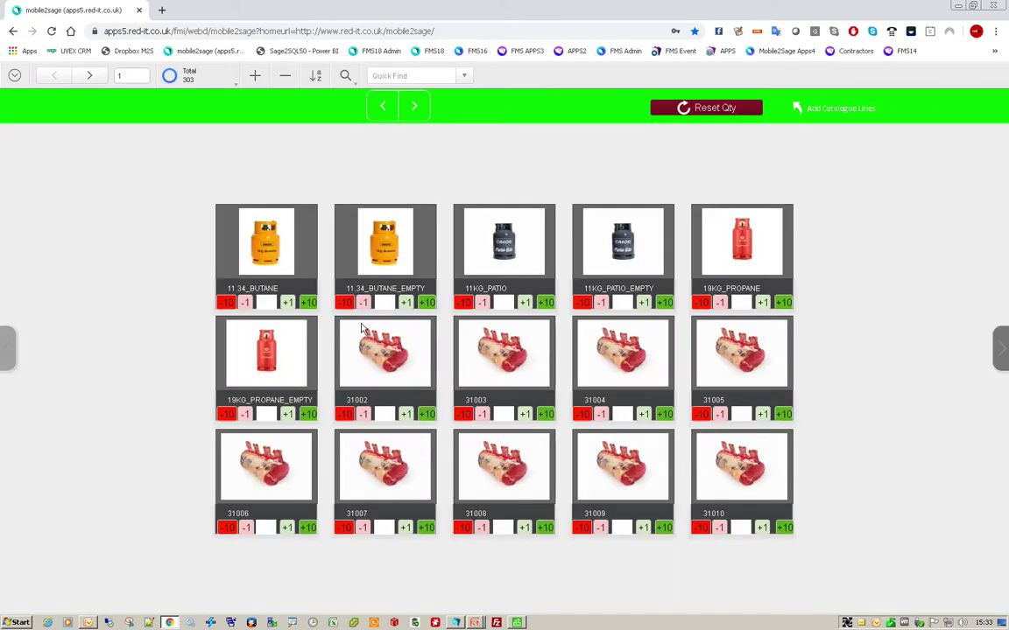
left_click(427, 302)
double_click(525, 413)
left_click(821, 110)
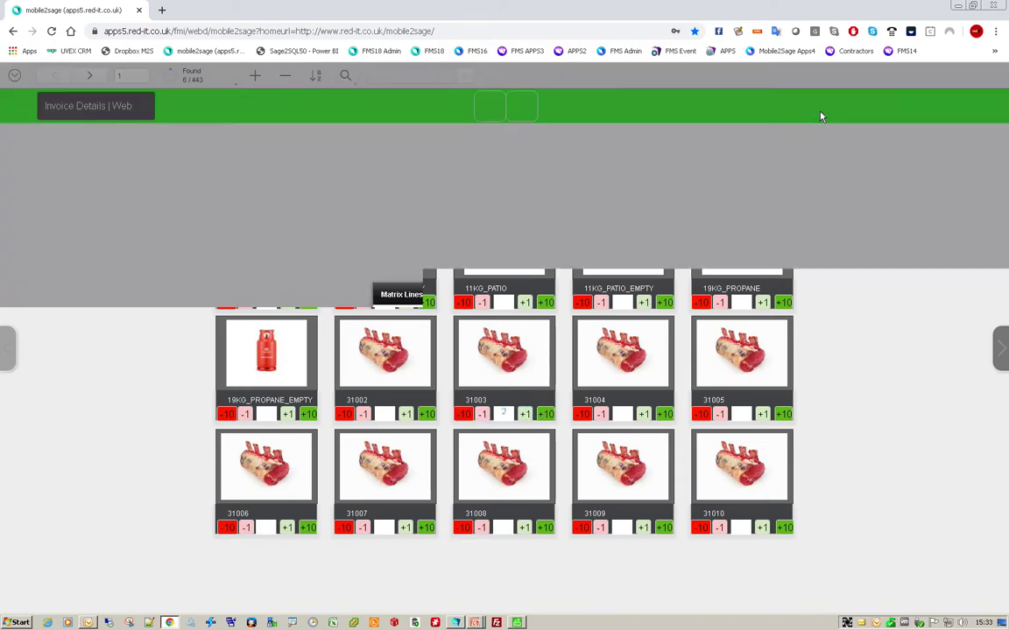
left_click(595, 365)
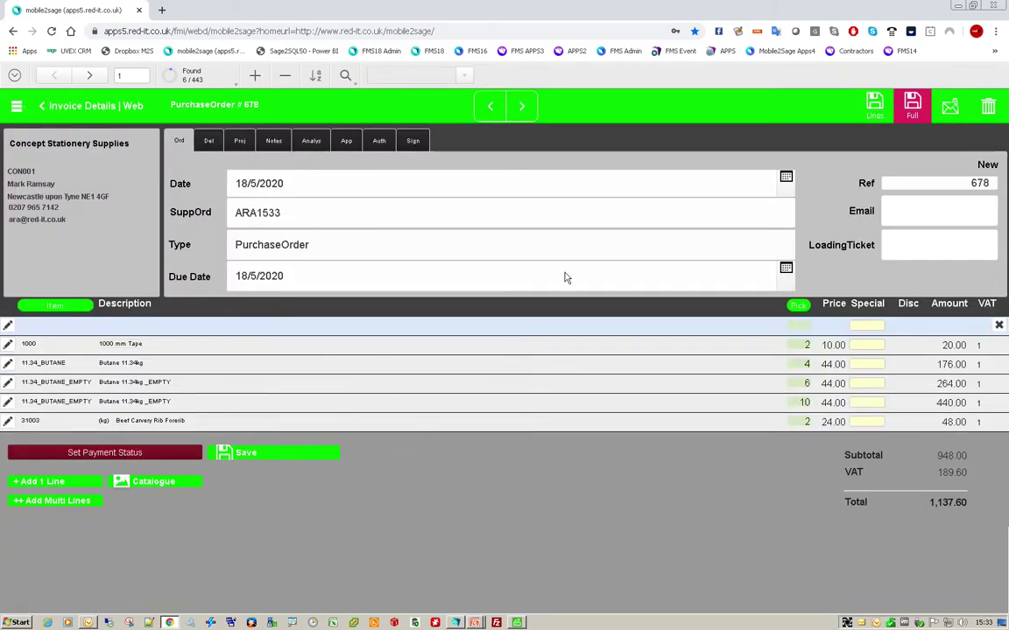
left_click(912, 107)
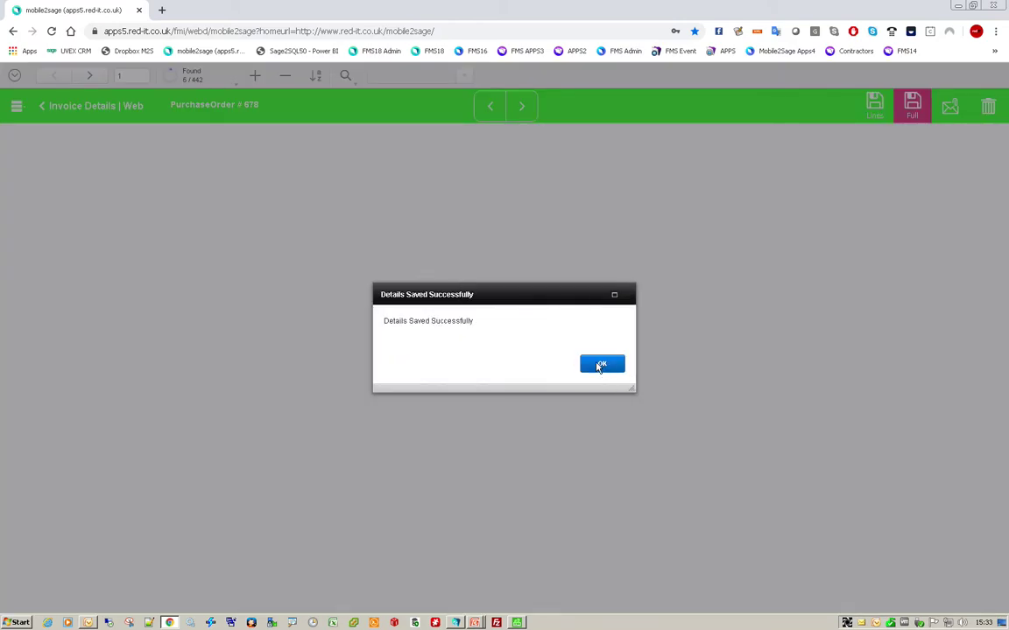
left_click(599, 366)
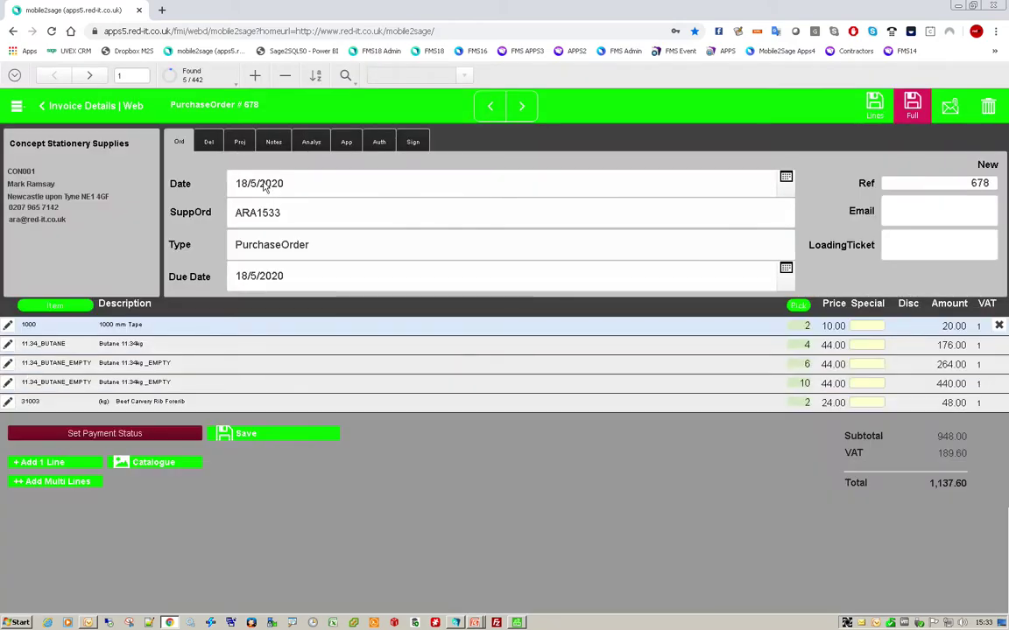
Set the delivery company reference to 3, the Company Warehouse 1 address
left_click(210, 144)
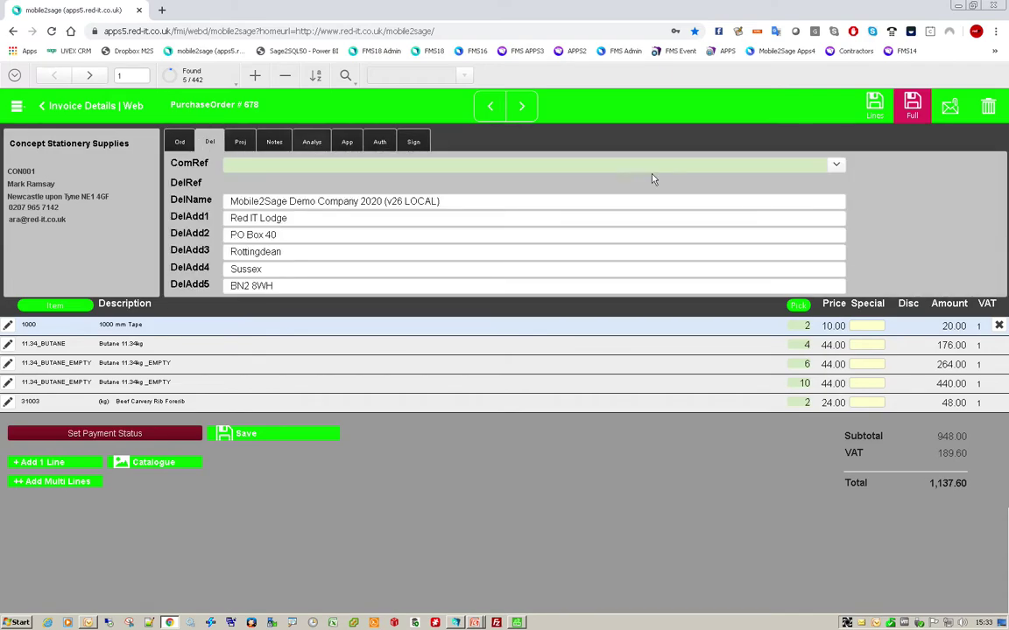
left_click(837, 167)
left_click(464, 218)
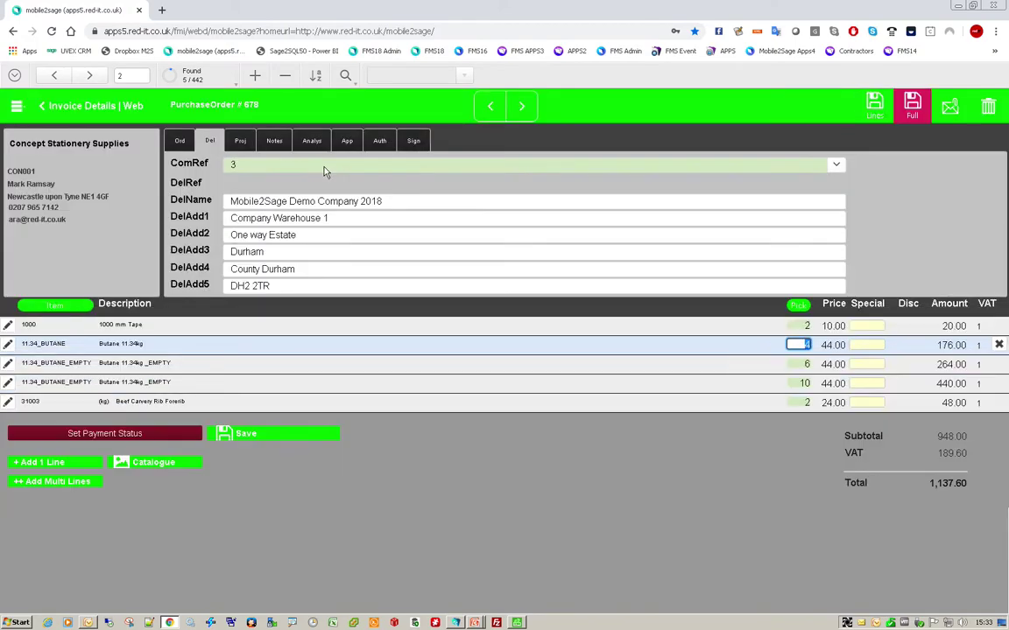
Enter "pre 10:00" as the first order note and fully save the purchase order
left_click(274, 140)
left_click(289, 178)
type("pre 10:00")
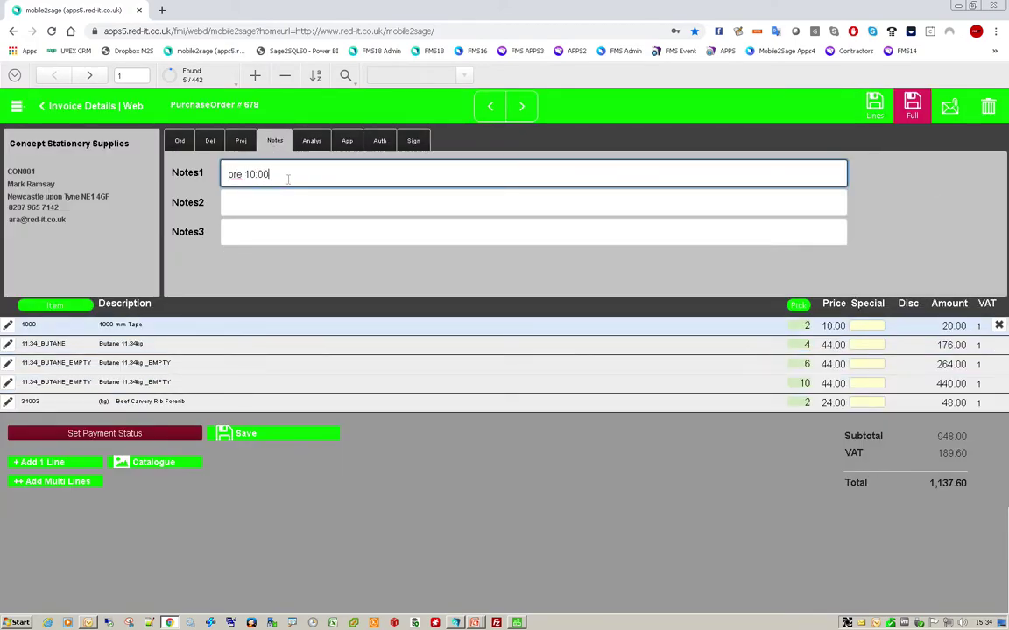
left_click(912, 105)
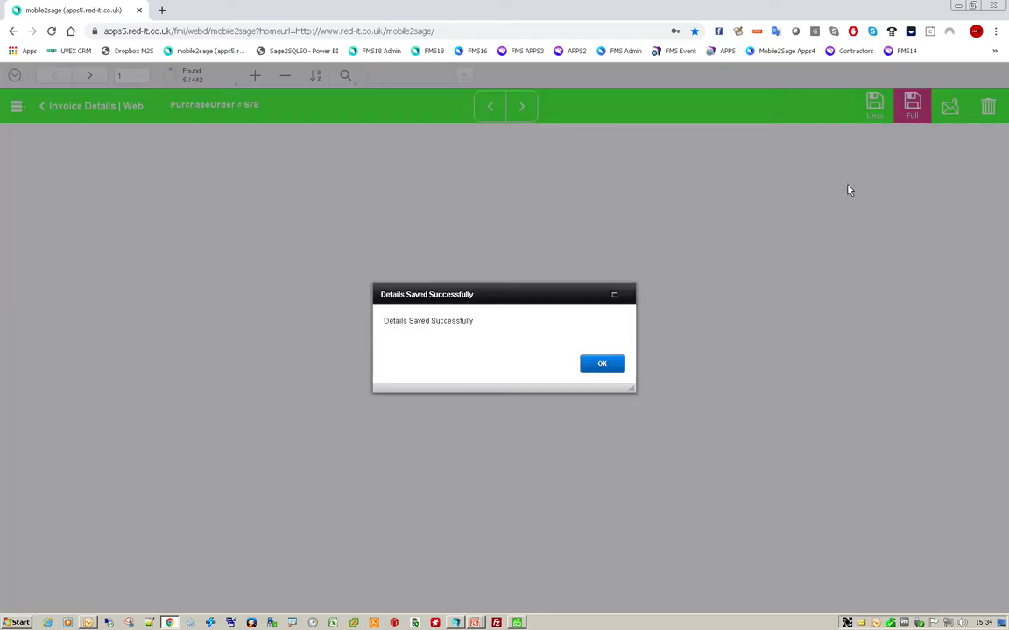
left_click(599, 364)
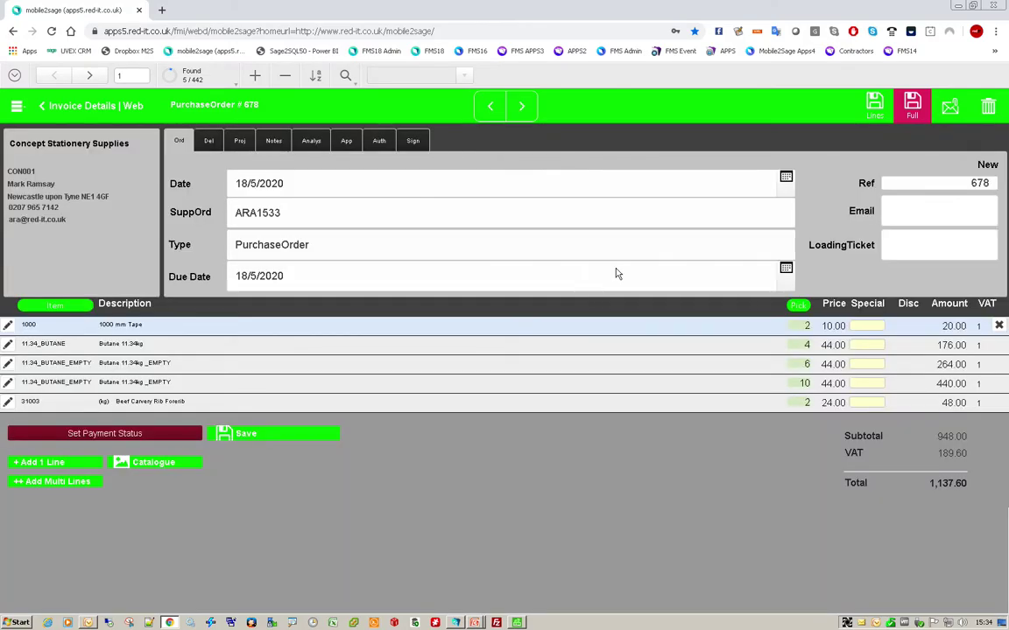
Email the purchase order from the web client and view the PDF attached to the received message in Outlook
left_click(950, 106)
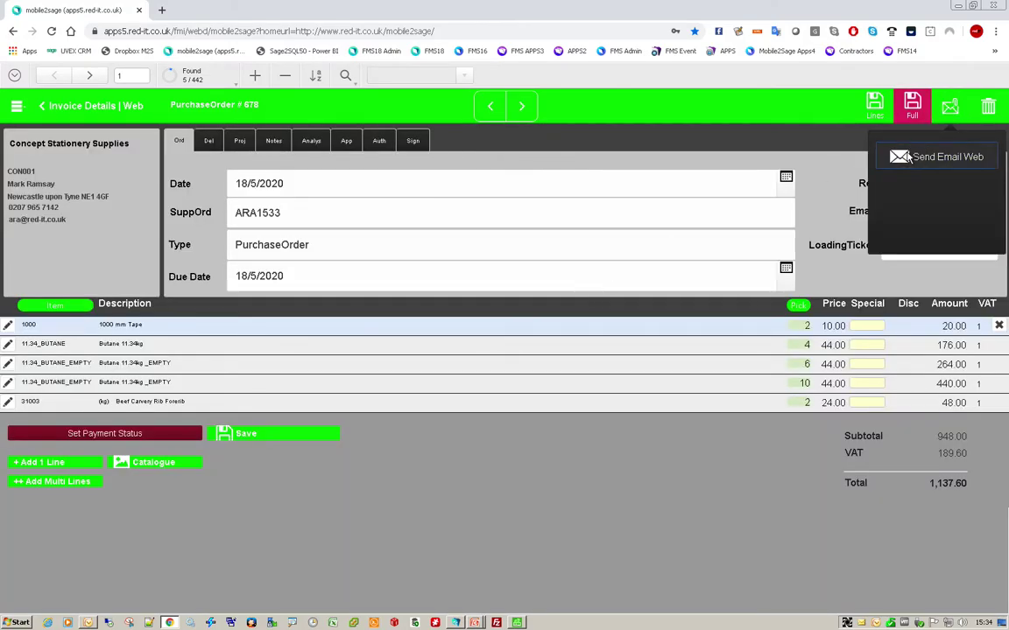
left_click(913, 157)
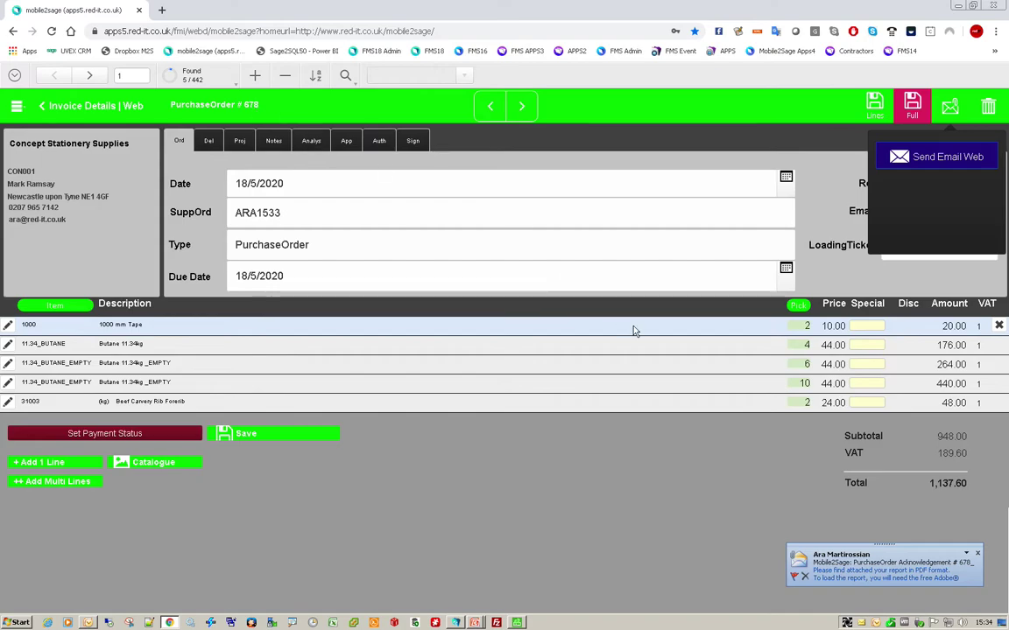
left_click(836, 569)
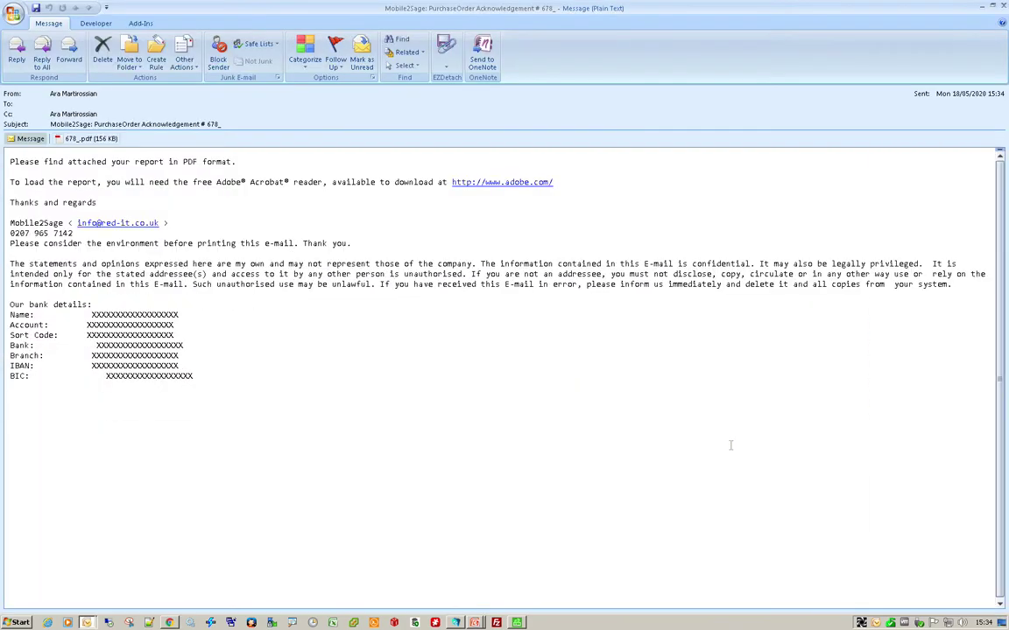
left_click(71, 139)
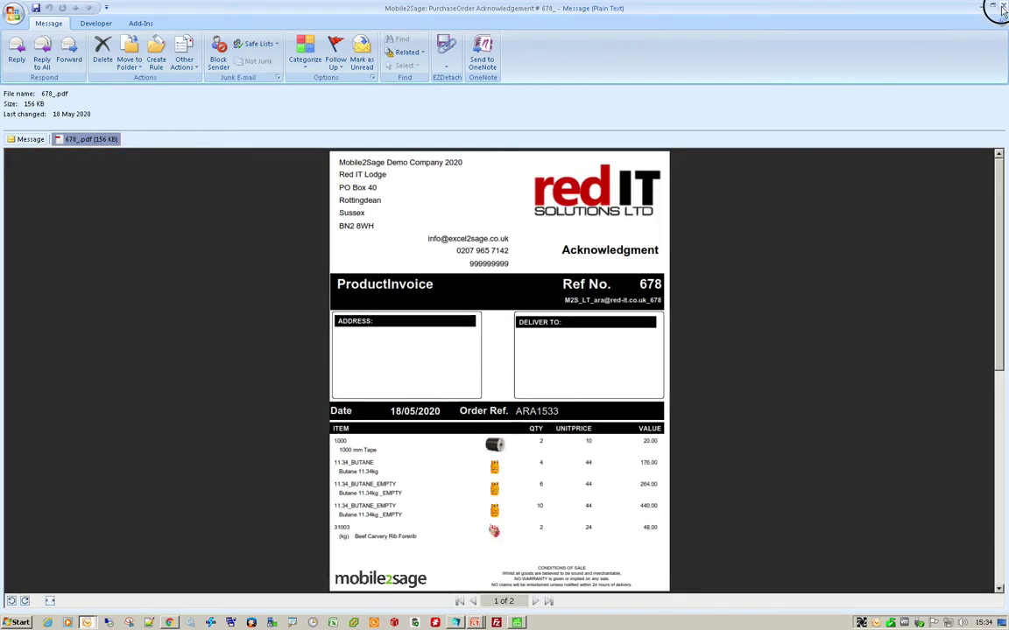
key("alt+Tab")
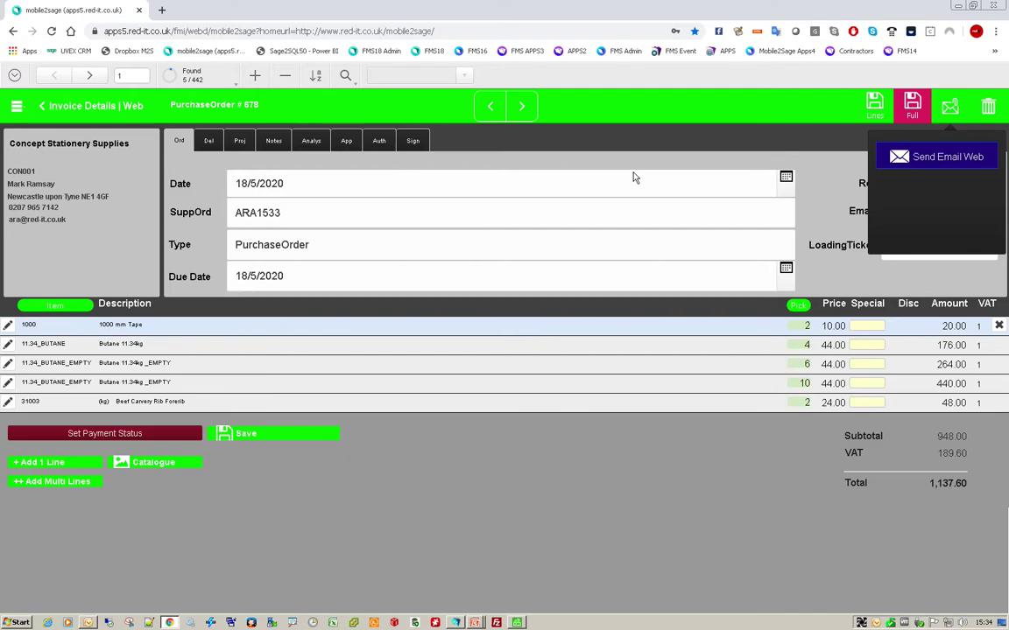
Return to the web invoices list and log out of the web client
left_click(102, 108)
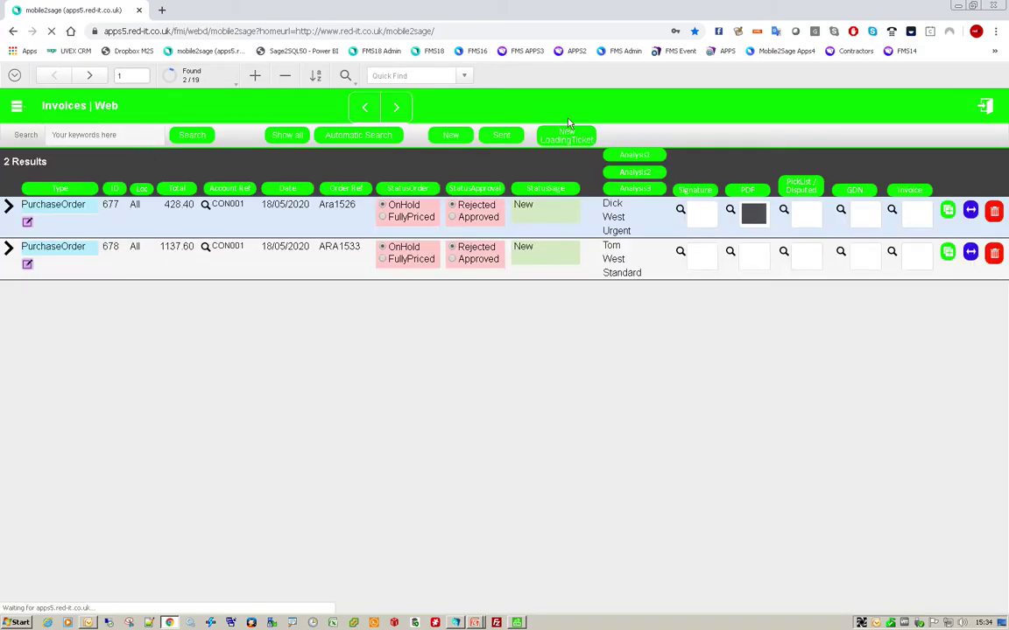
left_click(986, 109)
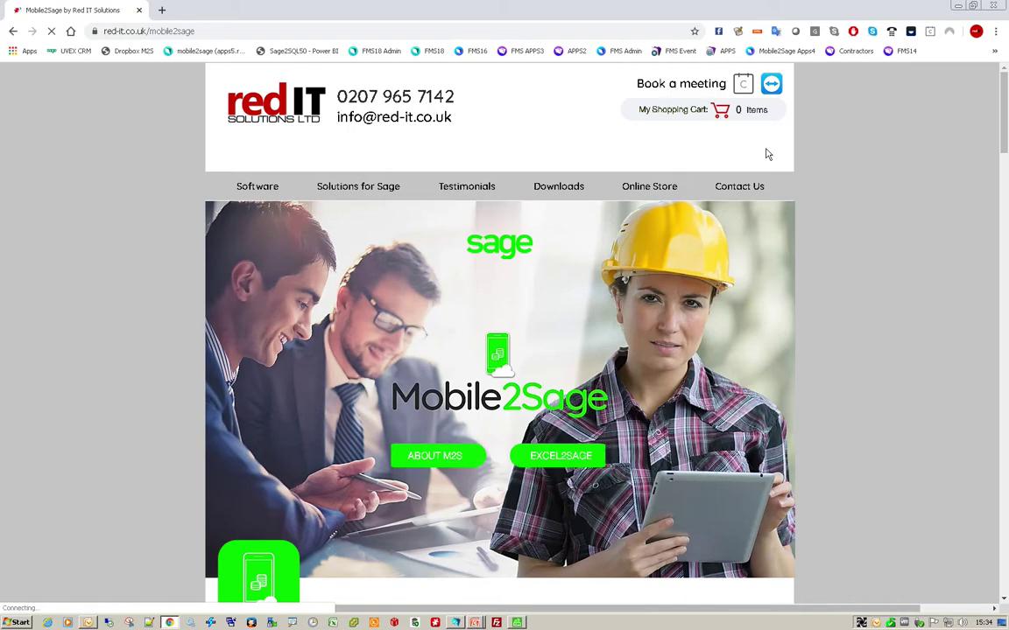
Switch to the mirrored iPad and view its purchase order and the emailed order acknowledgement
key("ctrl+Left")
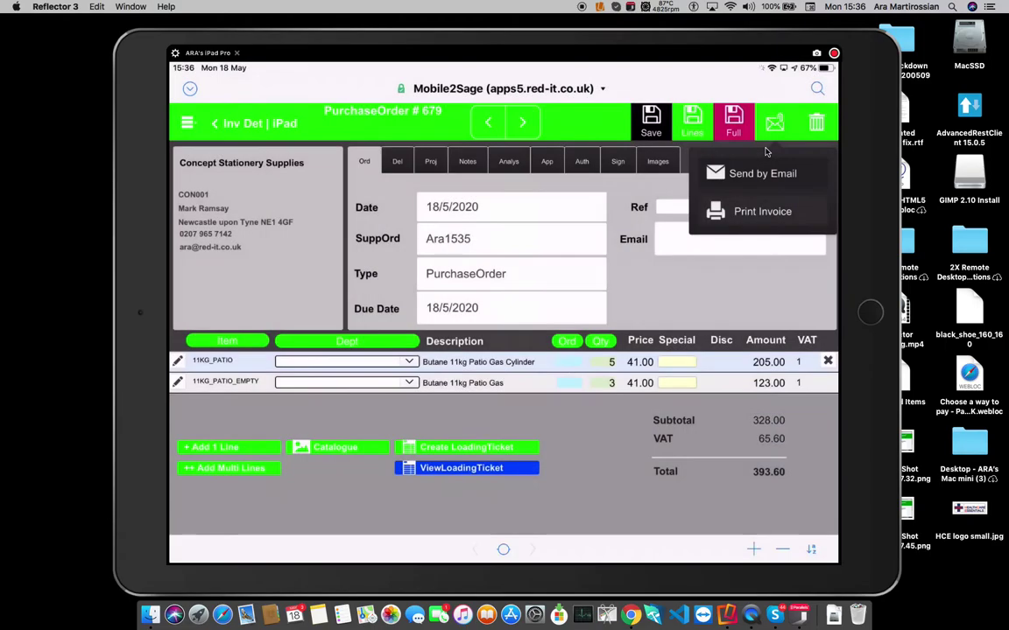
left_click(766, 153)
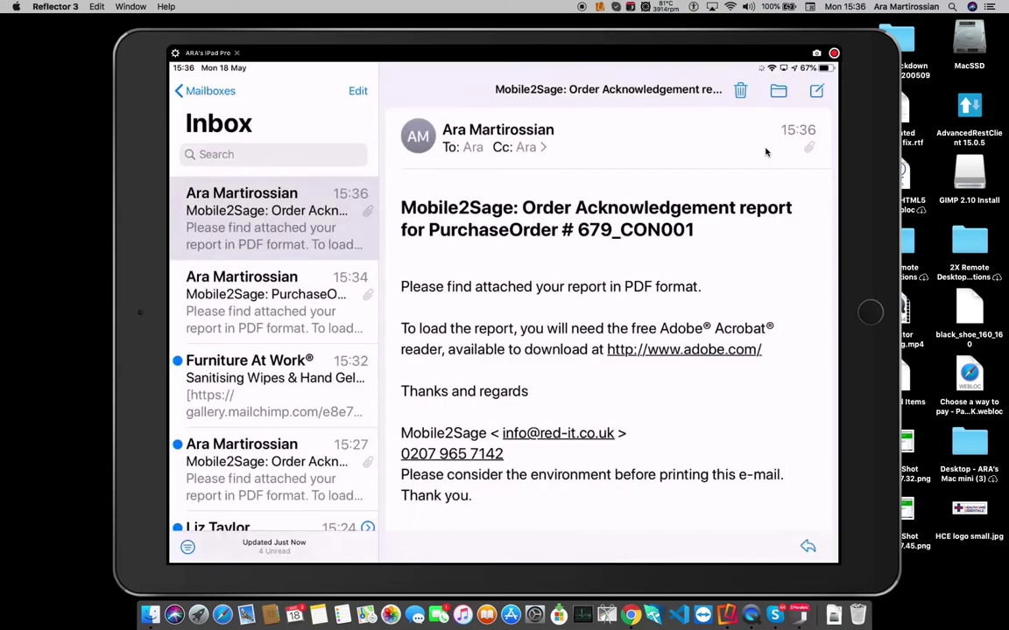
key("ctrl+Right")
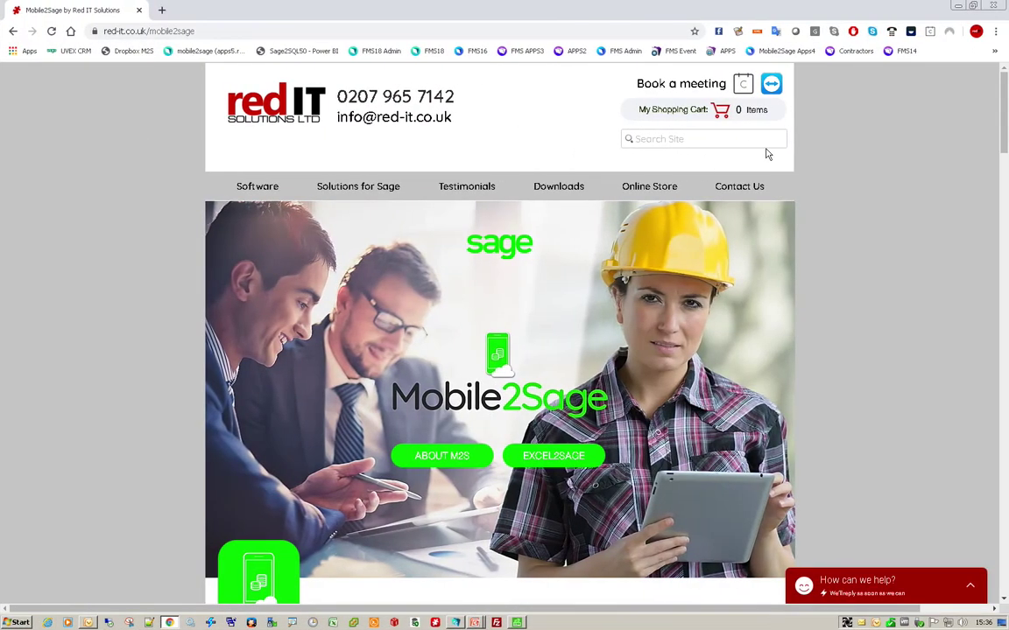
Switch to Sage 50cloud Accounts and display the list of purchase orders
left_click(518, 623)
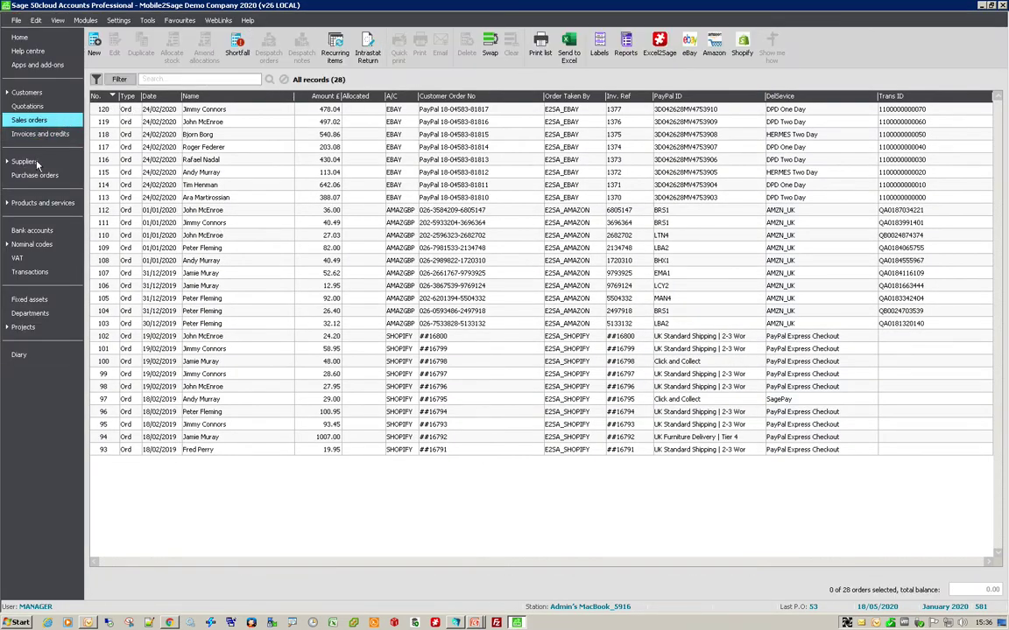
left_click(41, 175)
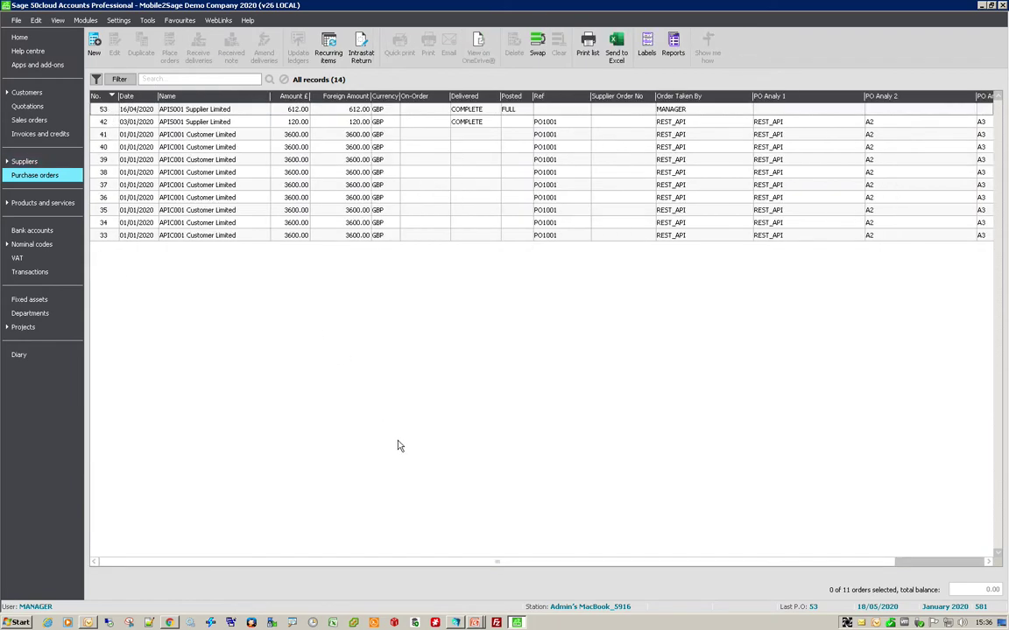
Switch to the Mobile2Sage desktop client, rerun the purchase search, and mark the three new purchase orders as FullyPriced and Approved
left_click(456, 622)
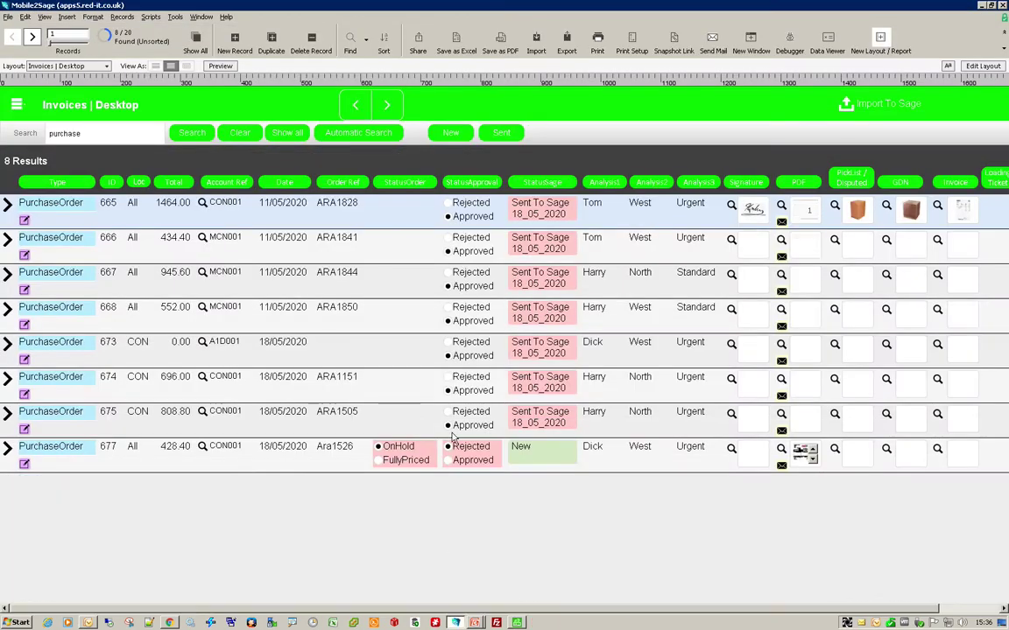
left_click(192, 132)
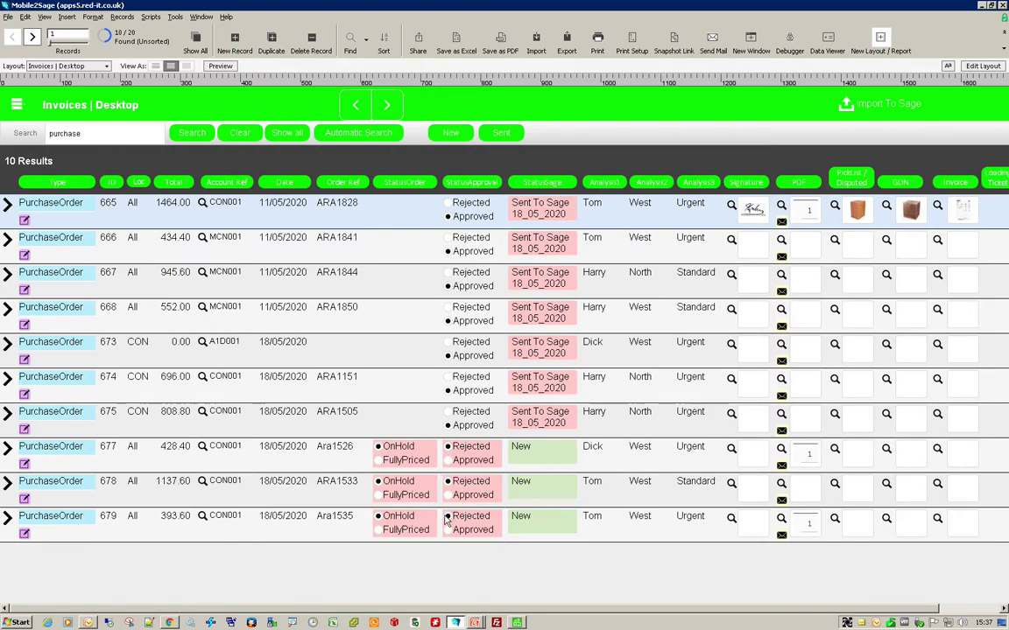
left_click(379, 459)
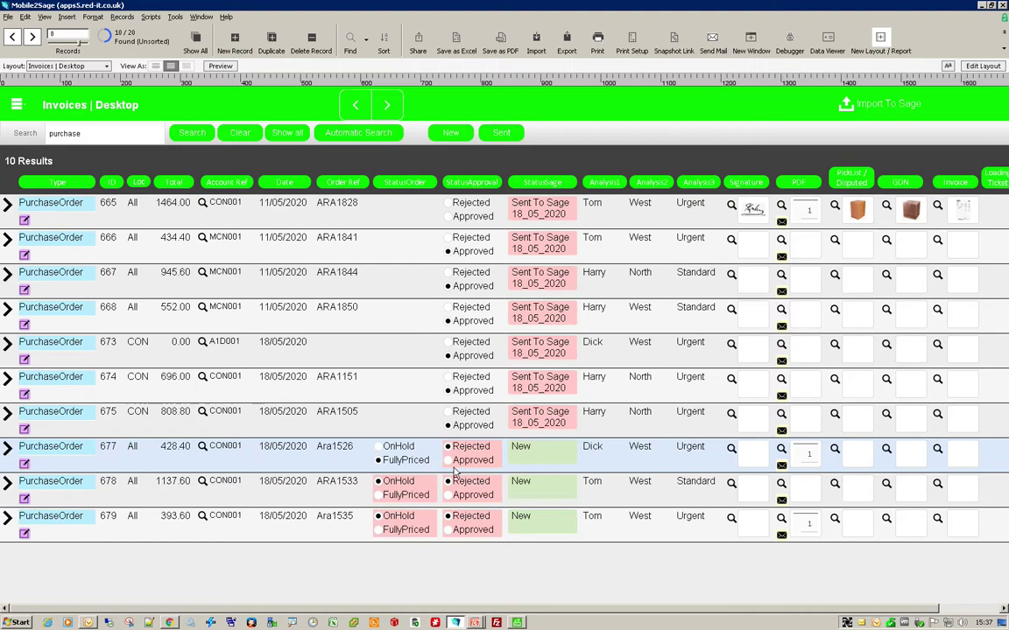
left_click(452, 470)
left_click(382, 495)
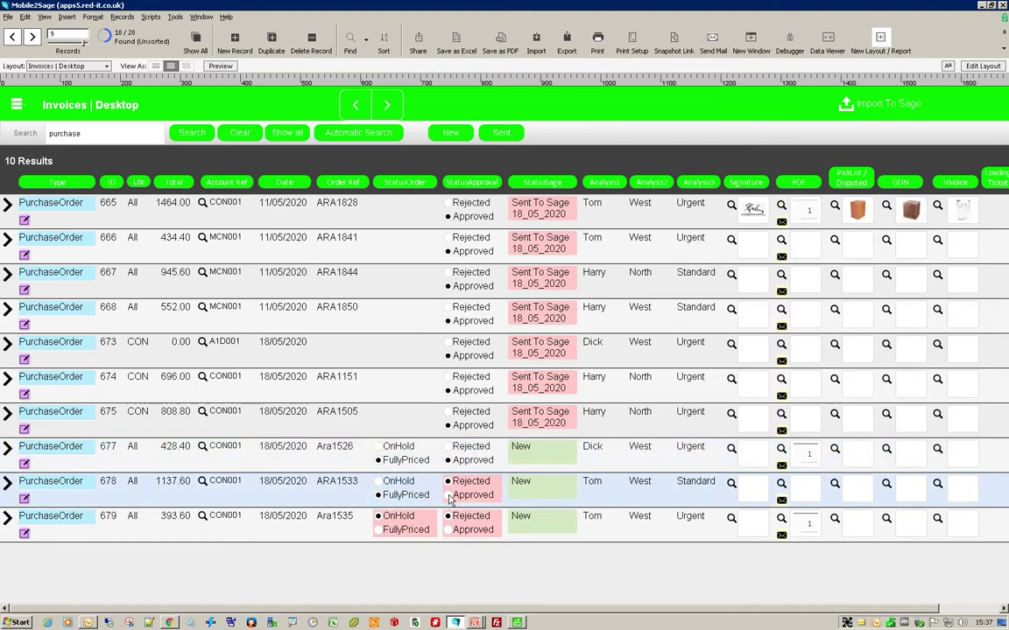
left_click(449, 495)
left_click(381, 529)
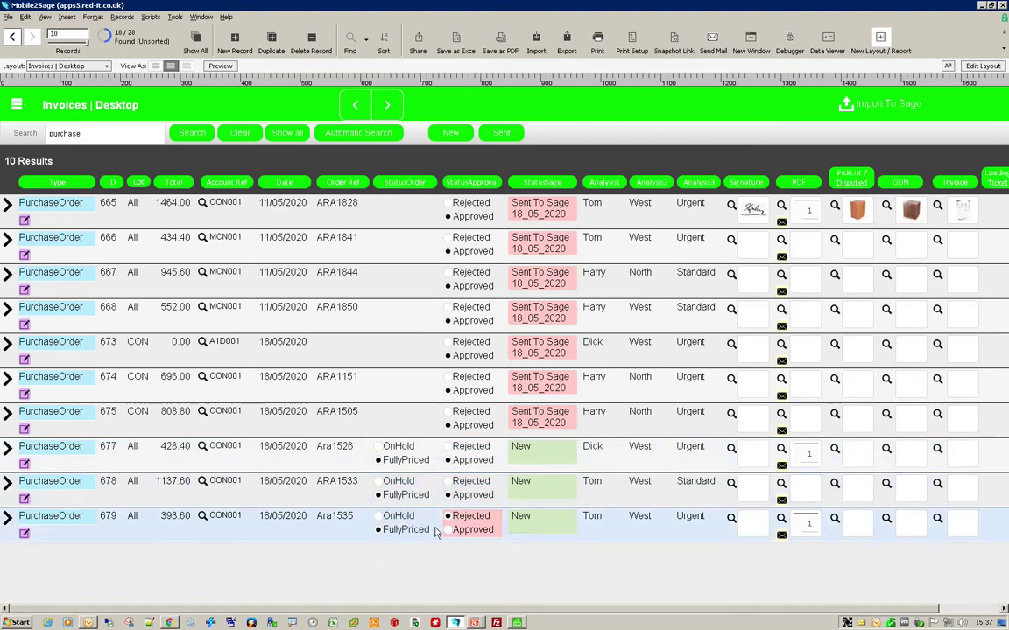
left_click(449, 530)
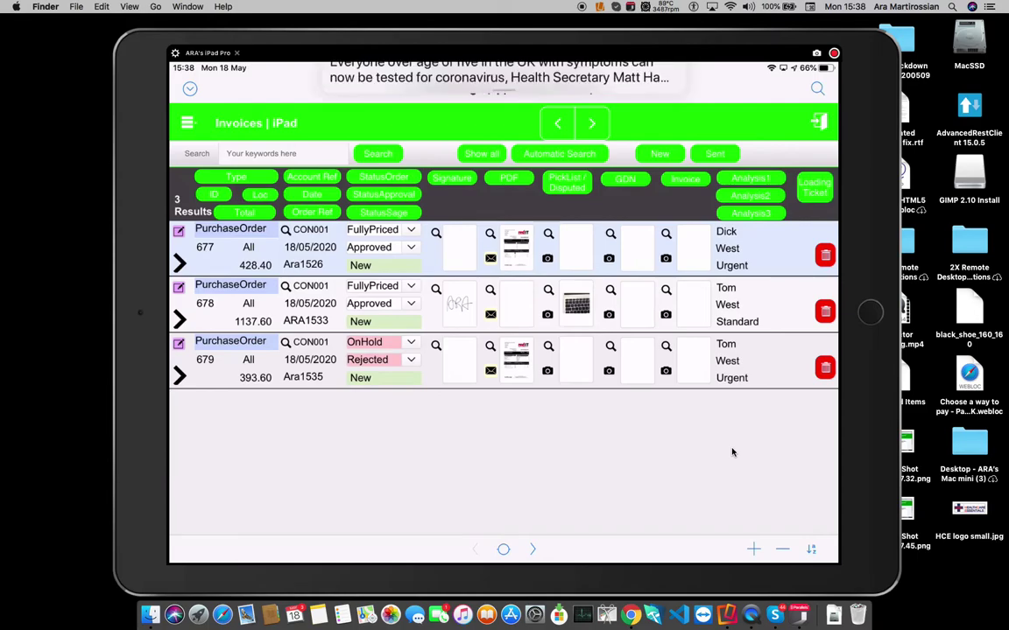
Switch from the mirrored iPad to the desktop client, import the approved orders to Sage, and send the email with the generated spreadsheets
key("ctrl+Right")
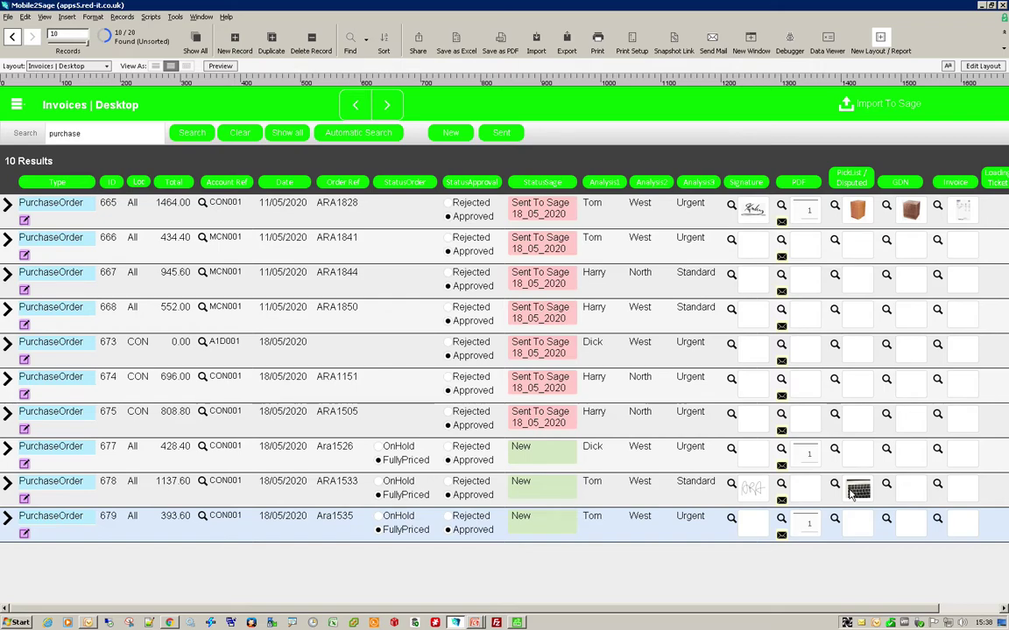
left_click(858, 106)
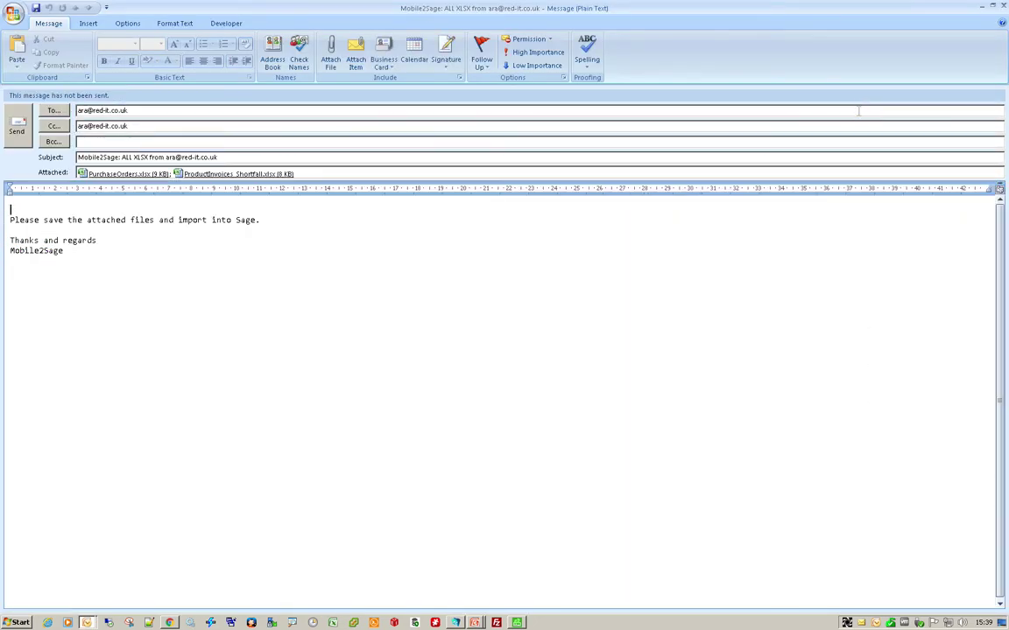
left_click(21, 132)
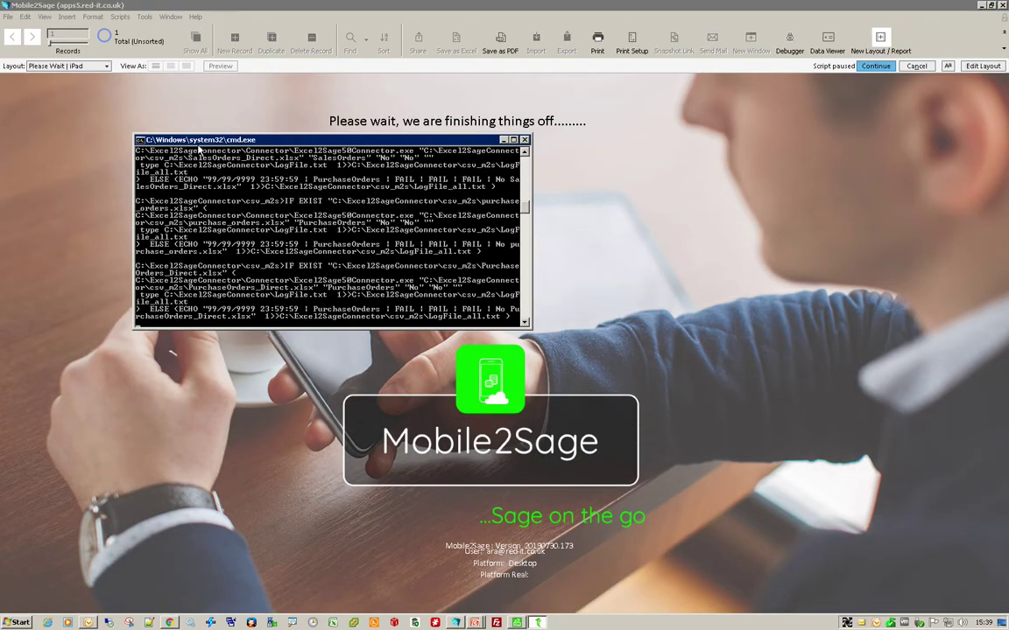
left_click_drag(131, 181, 131, 182)
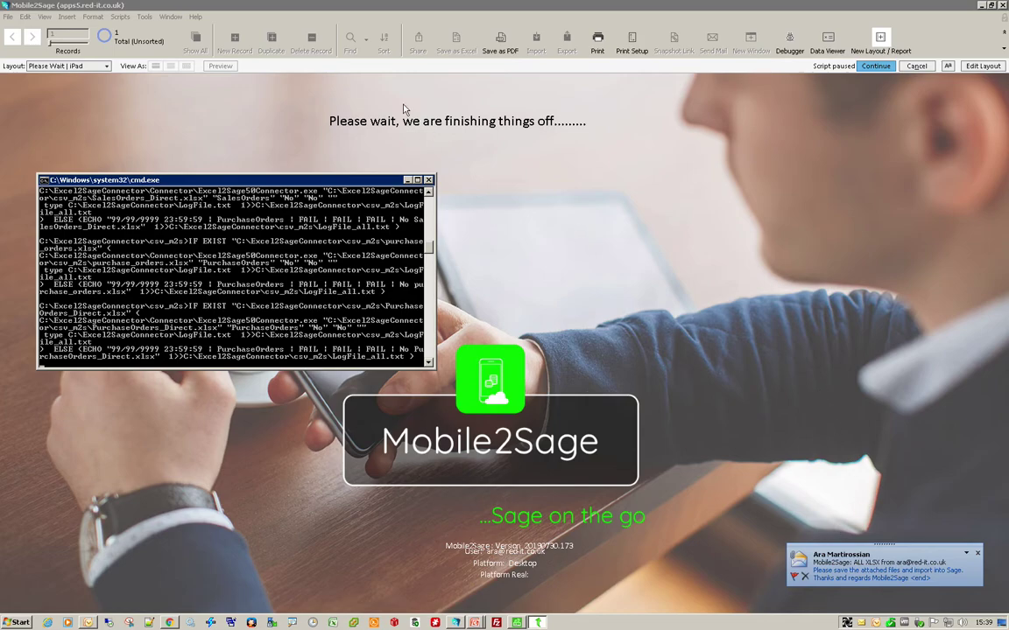
Examine the order rows in PurchaseOrders.xlsx attached to the received email, and dismiss the import confirmation in Mobile2Sage
left_click(827, 562)
left_click(110, 144)
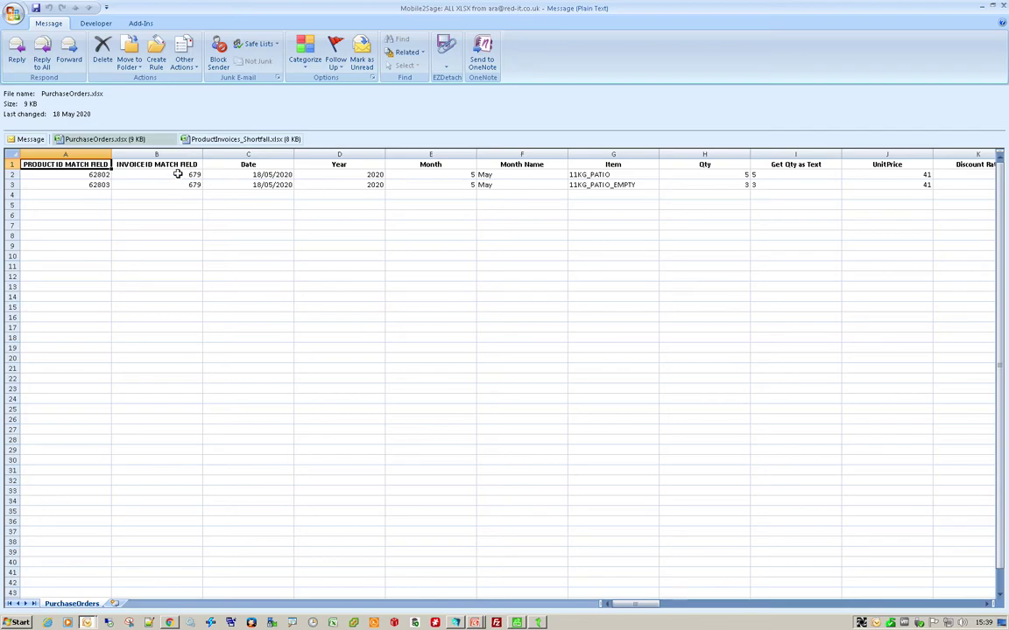
left_click_drag(179, 176, 181, 185)
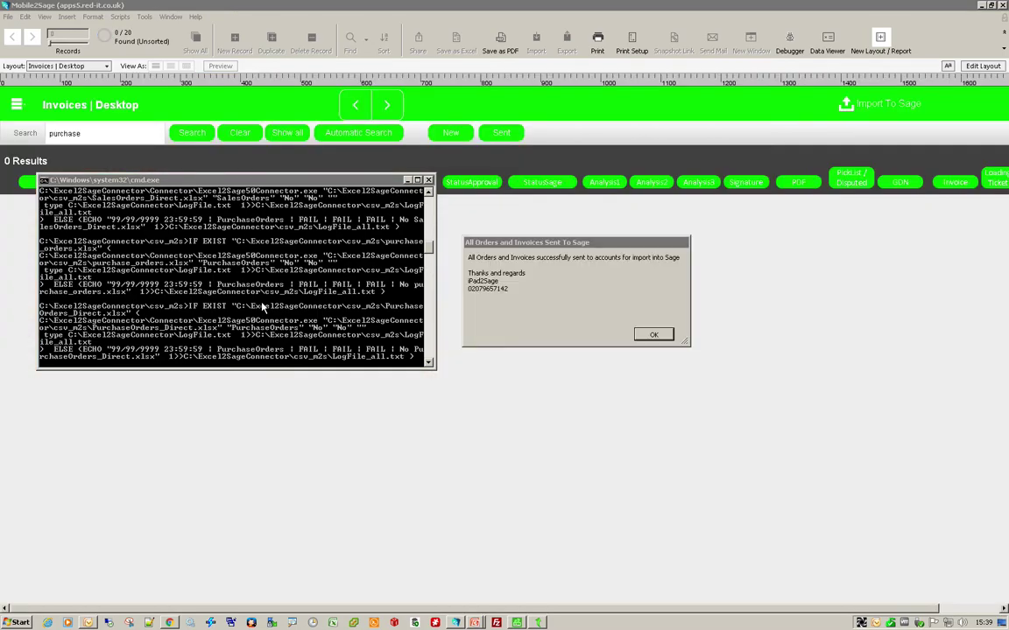
left_click(652, 335)
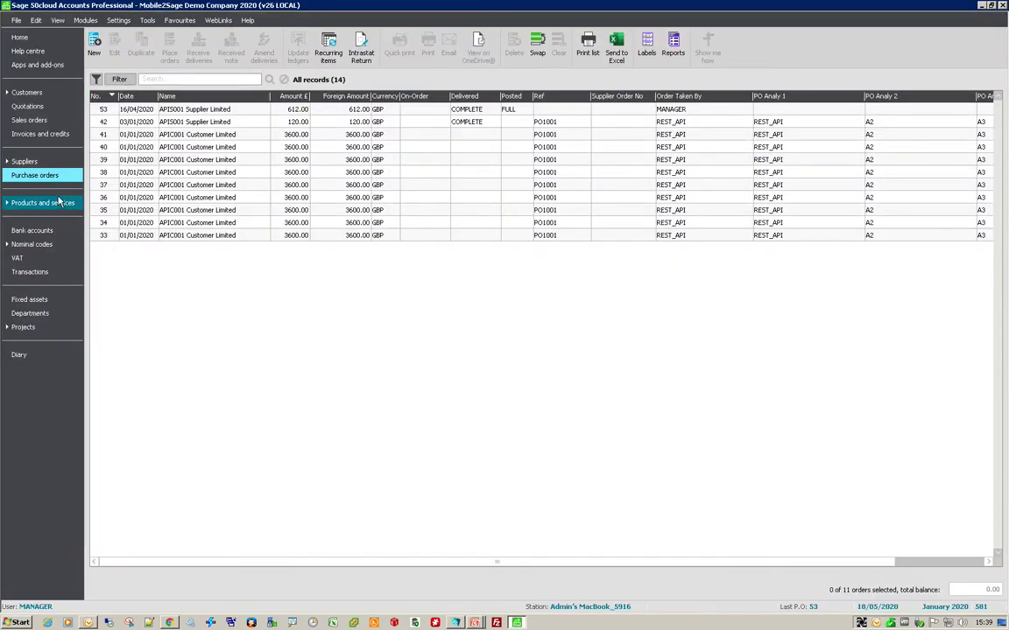
Re-sort the purchase orders in Sage 50cloud Accounts by number, highest first, to refresh the list
left_click(103, 97)
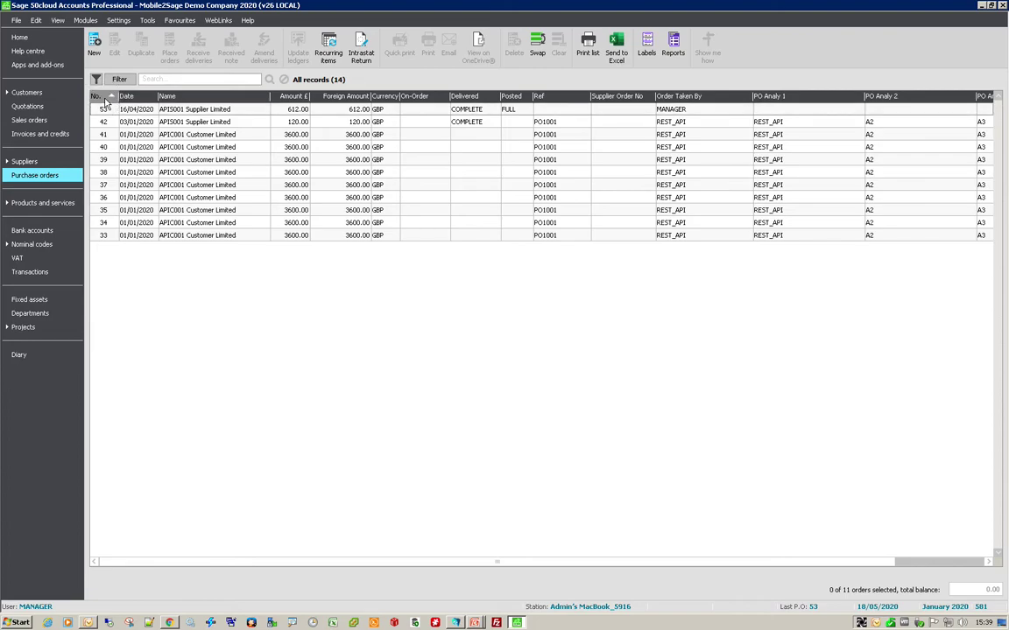
left_click(104, 97)
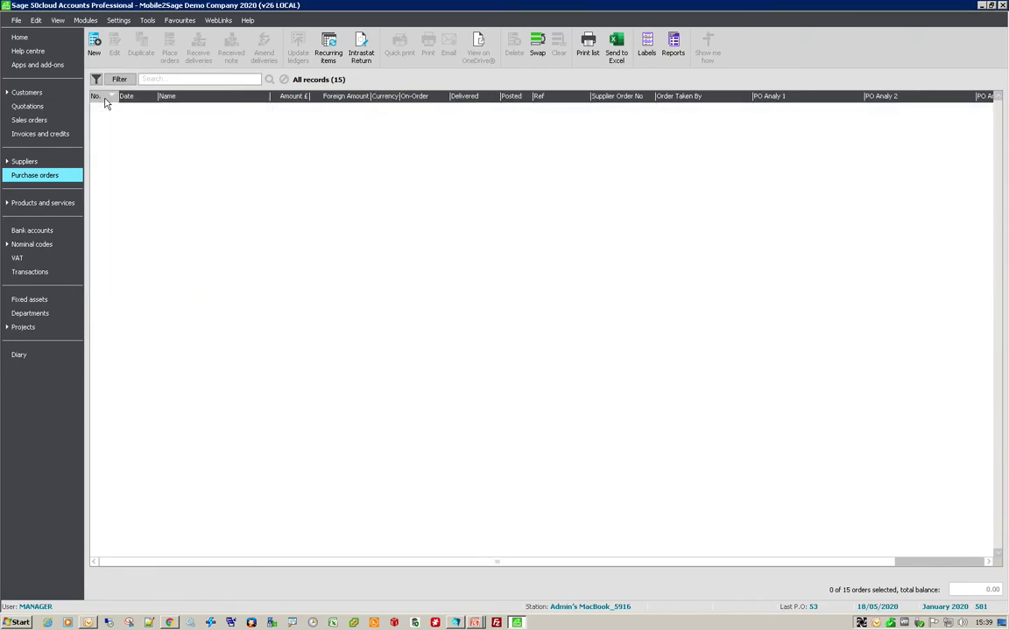
left_click(134, 122)
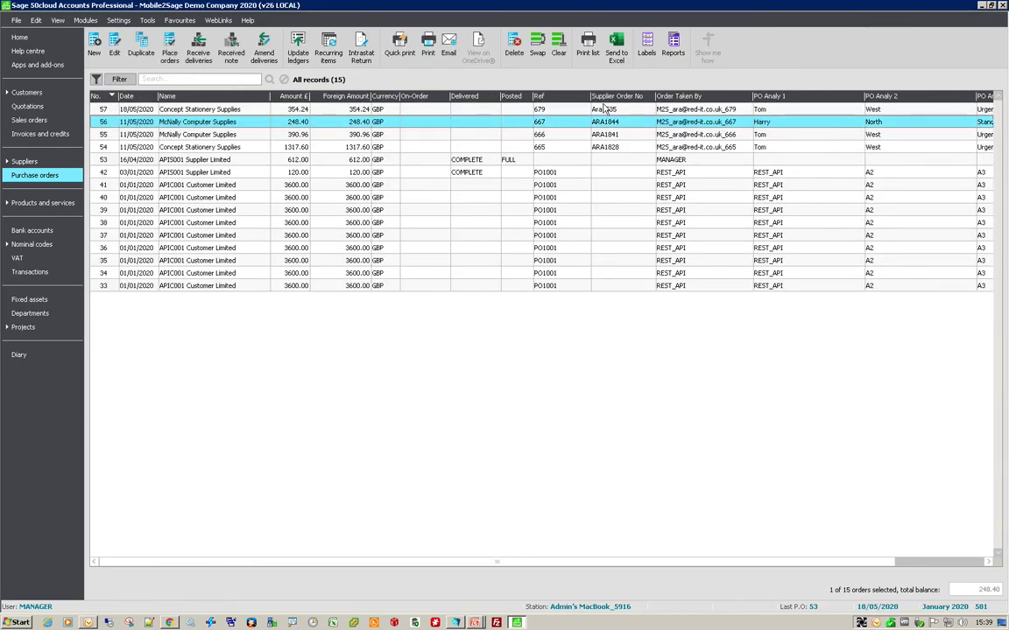
Open the Concept Stationery Supplies purchase order dated 18/05/2020, review its supplier order number and product lines, and close it
left_click(354, 109)
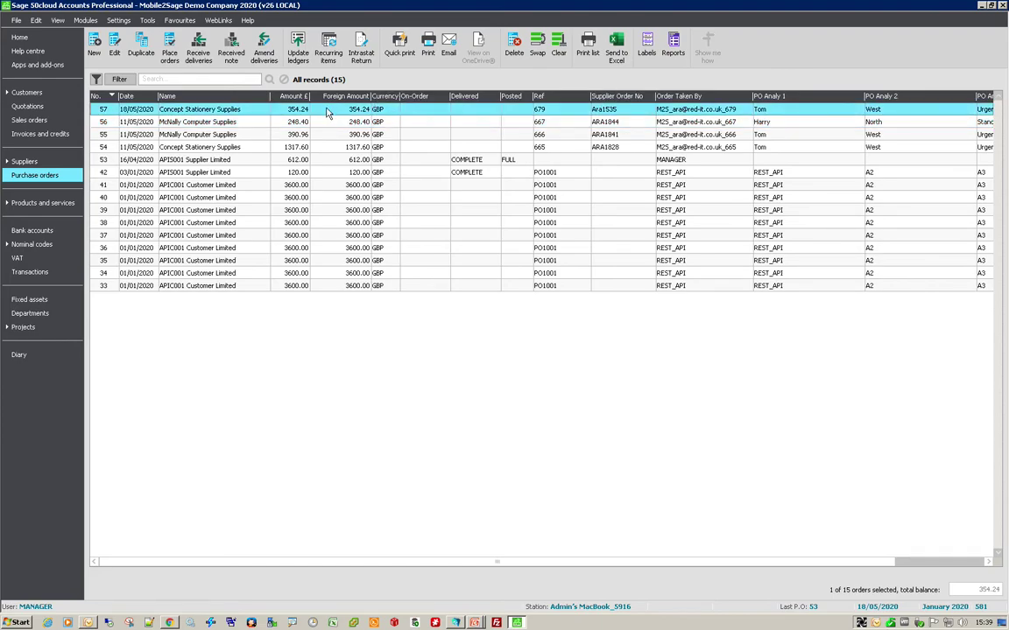
key("Return")
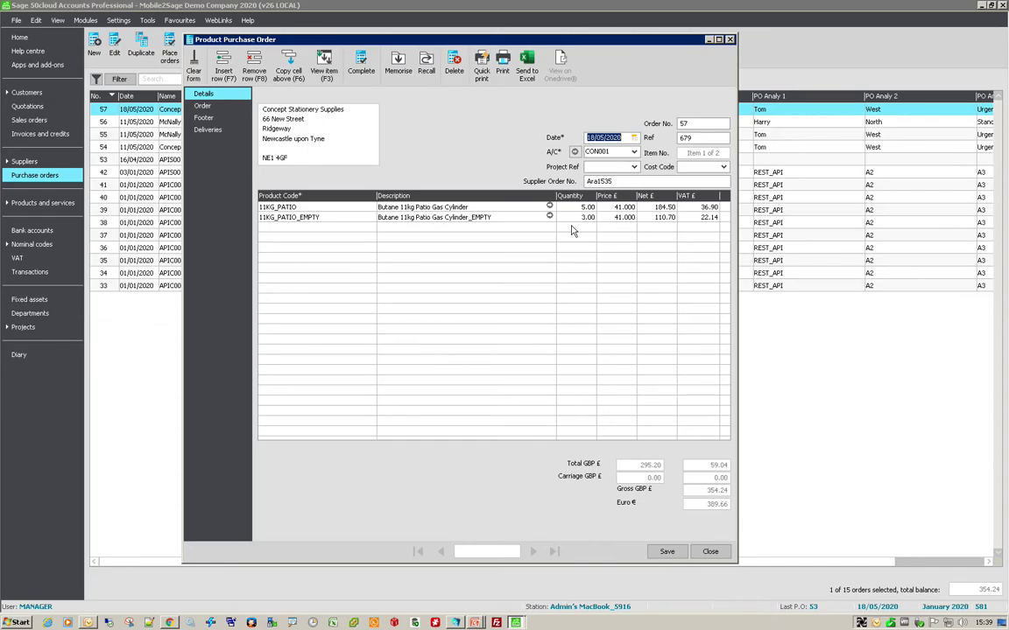
left_click(612, 180)
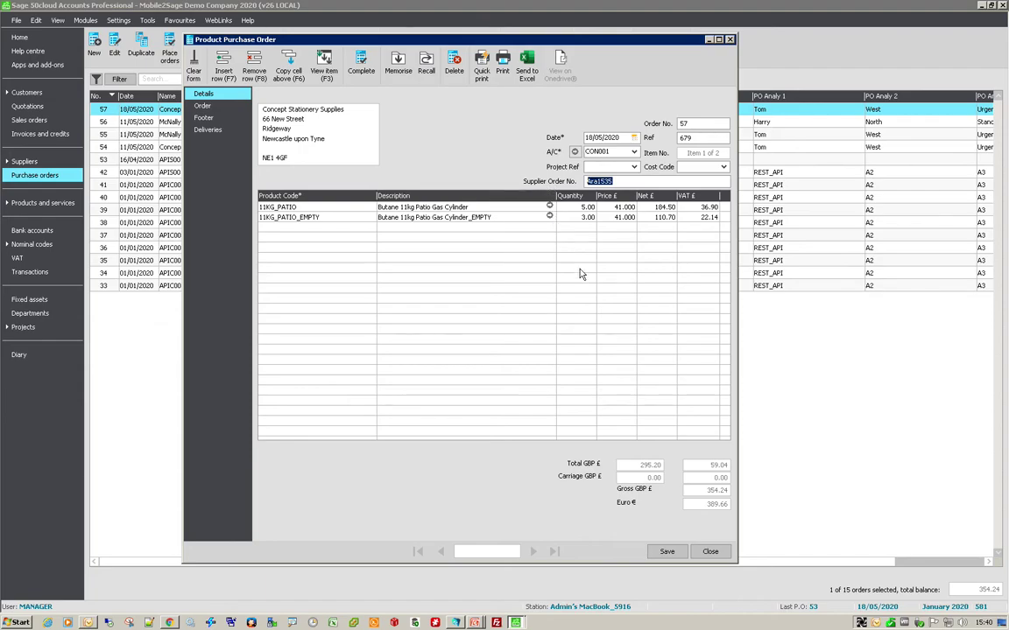
left_click(710, 554)
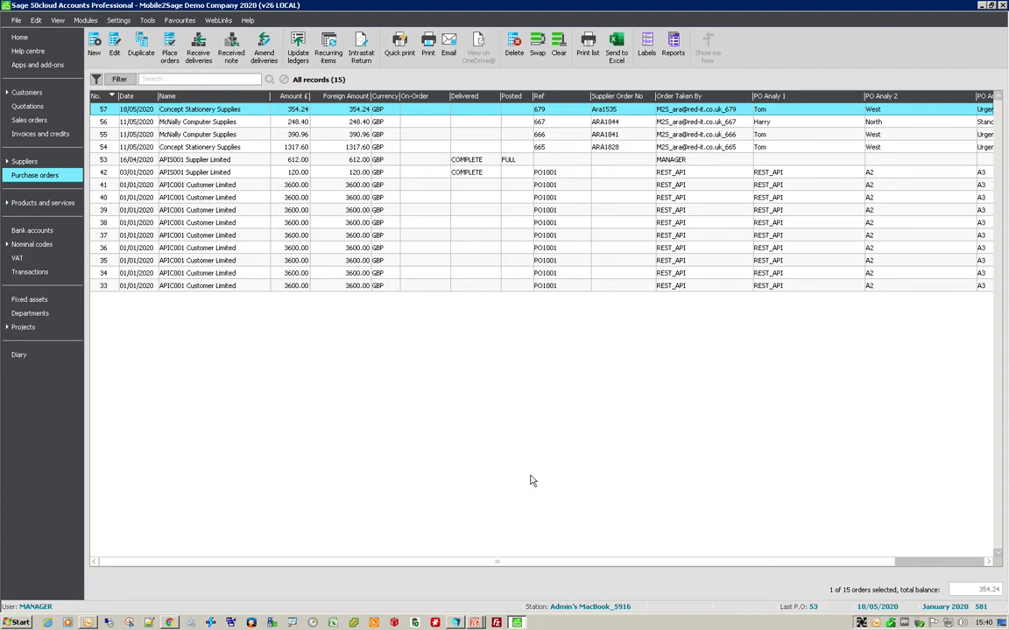
Switch to the PowerPoint slide show and view the Demo slide
key("alt+Tab")
key("alt+Tab")
key("alt+Tab")
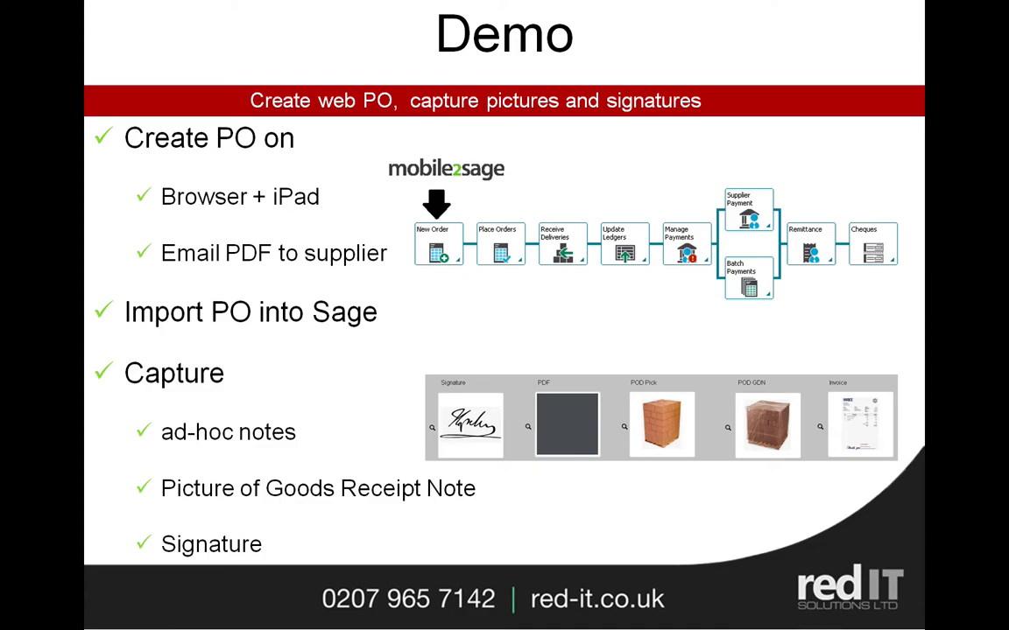
Switch back to the Mobile2Sage desktop client and show all invoice records
key("alt+Tab")
key("alt+Tab")
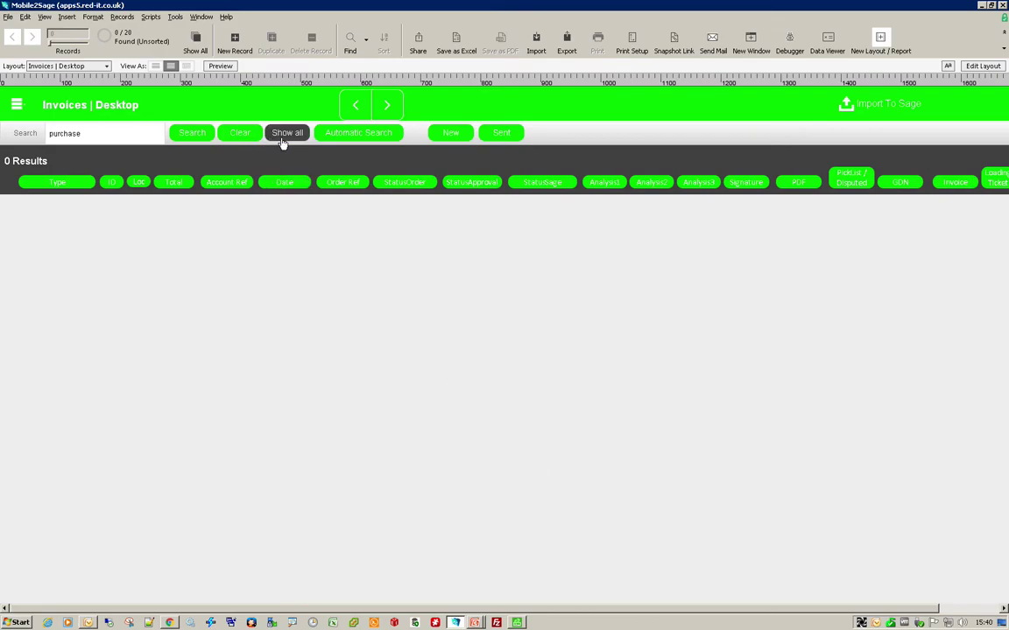
left_click(283, 138)
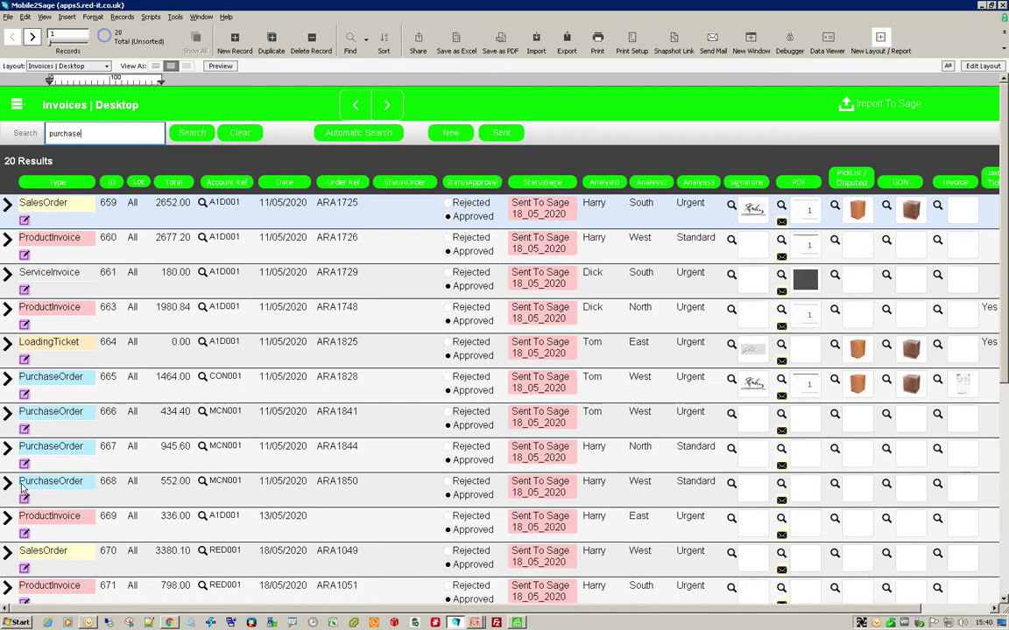
Open the notes of the first purchase order in the list and save the note "price rise on 1/6/20"
left_click(24, 395)
left_click(324, 286)
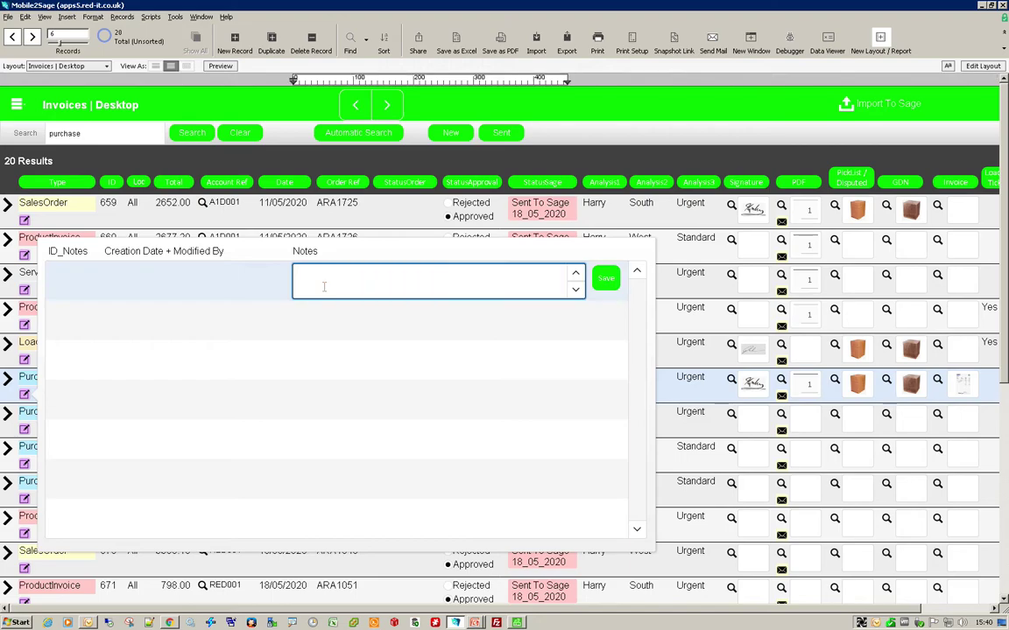
type("pric erise on 1/6/20")
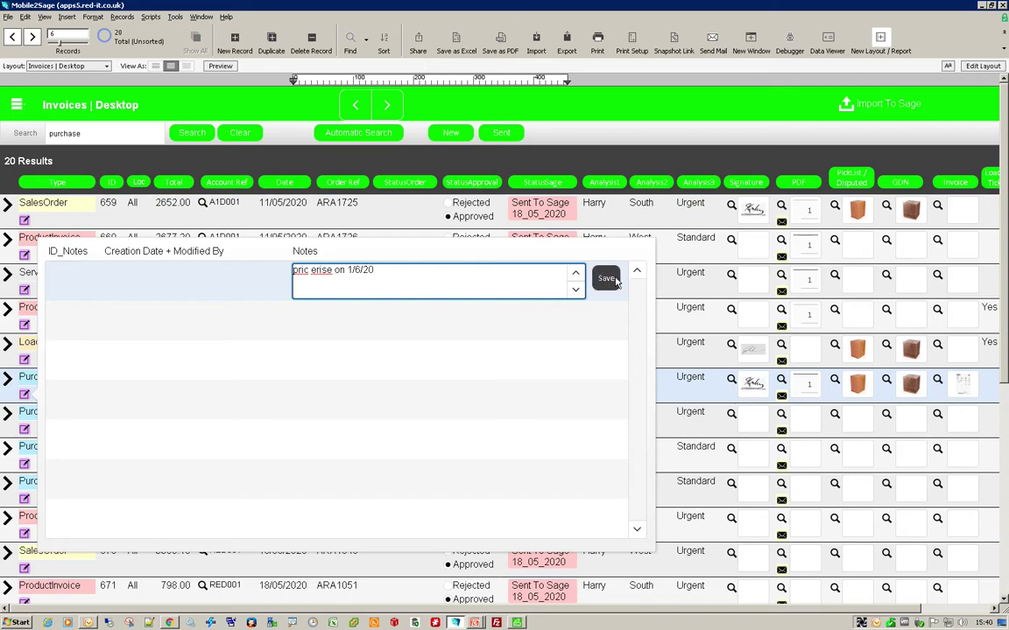
left_click(313, 271)
key("BackSpace")
key("Right")
left_click(606, 280)
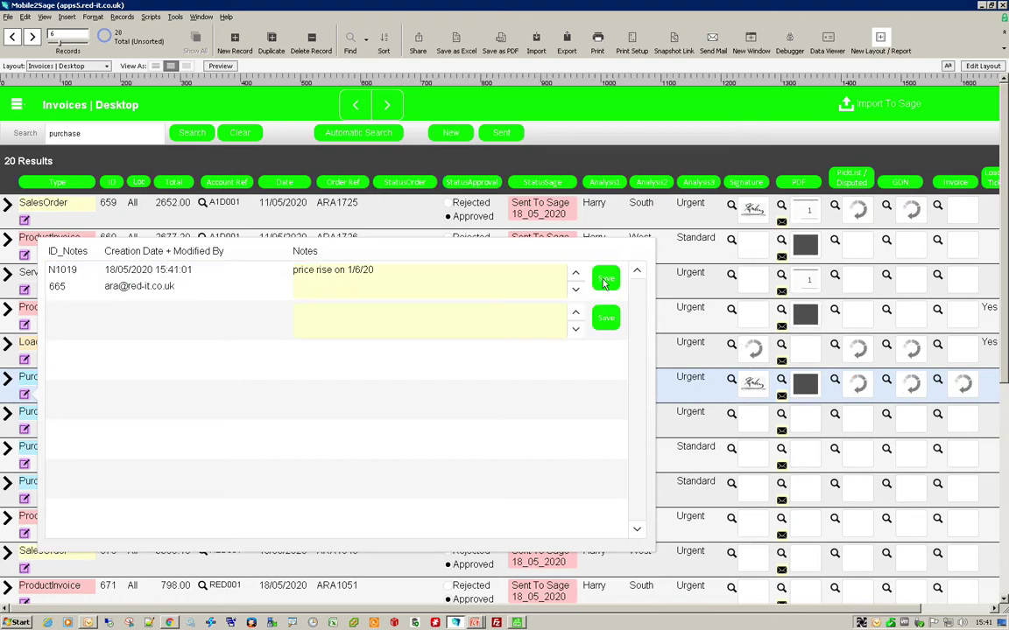
Add and save a second note on the same purchase order reading "managed to agree 10% discount"
left_click(431, 319)
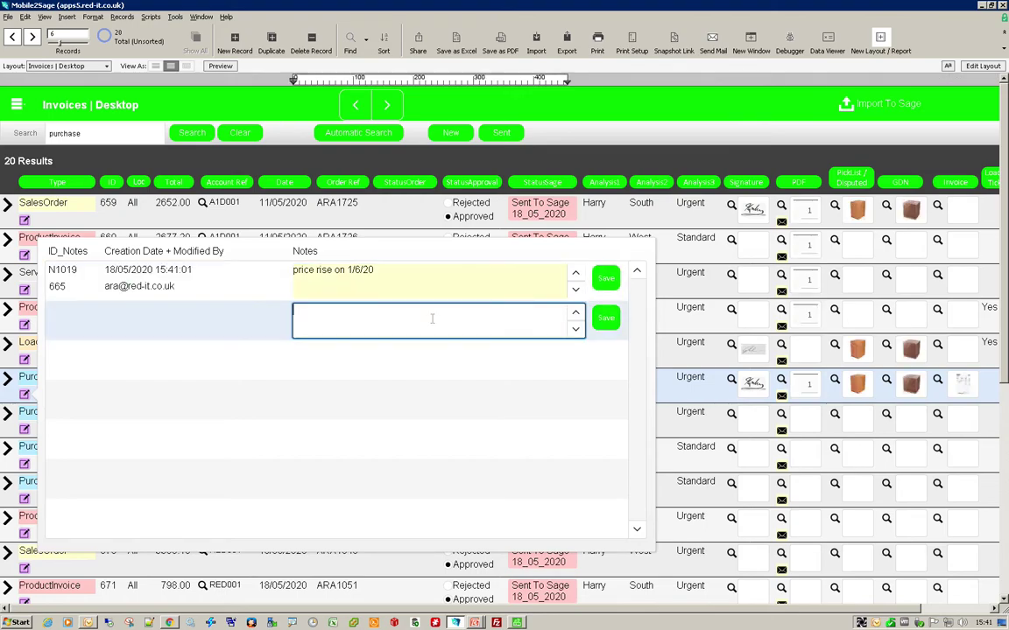
type("managed to agree 10% discount")
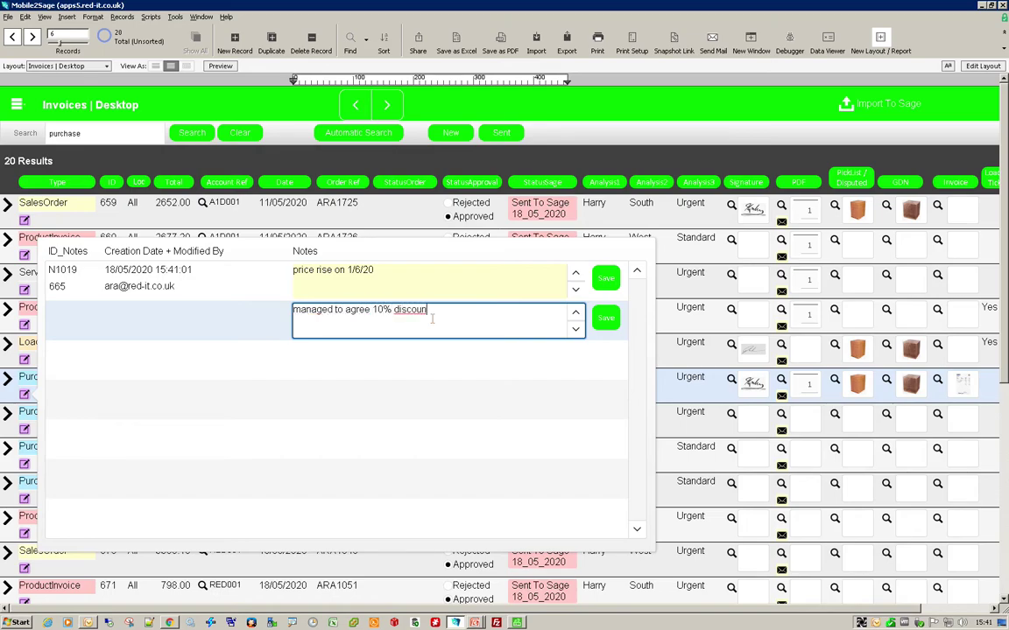
left_click(604, 317)
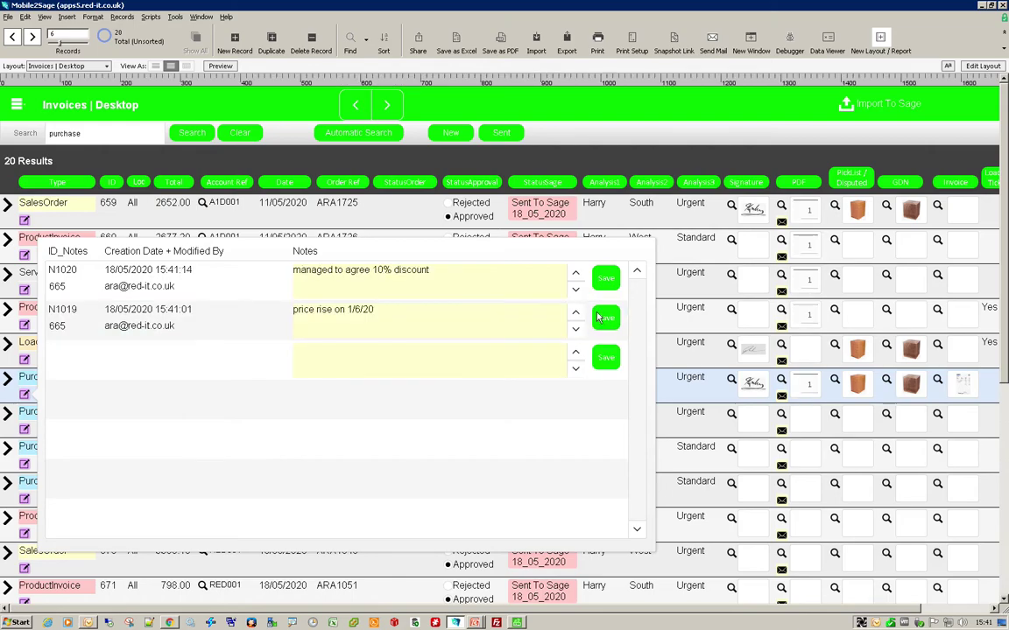
Switch to the PowerPoint slide show
key("alt+Tab")
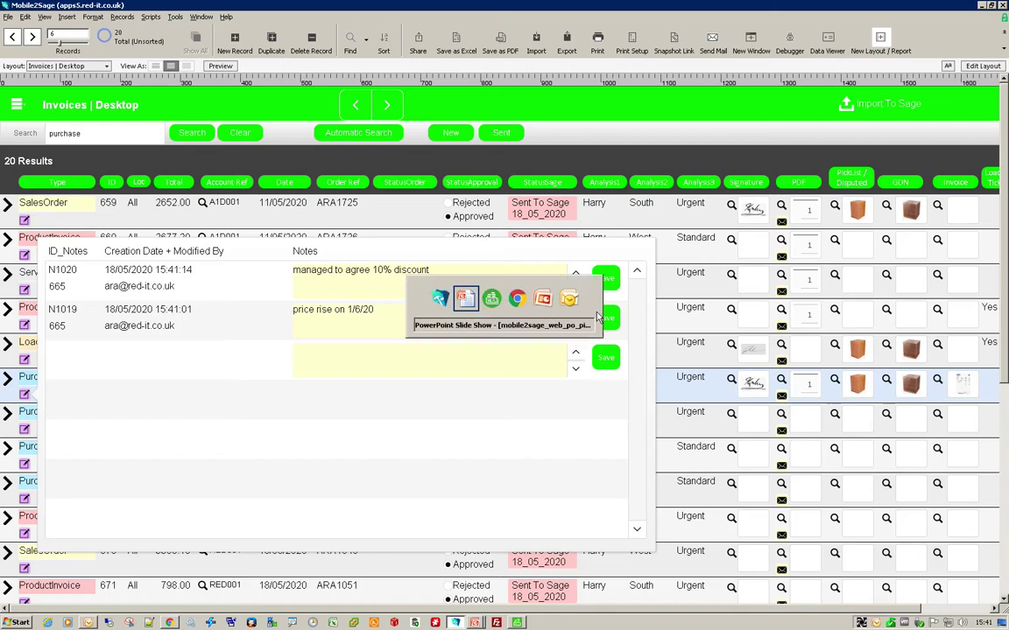